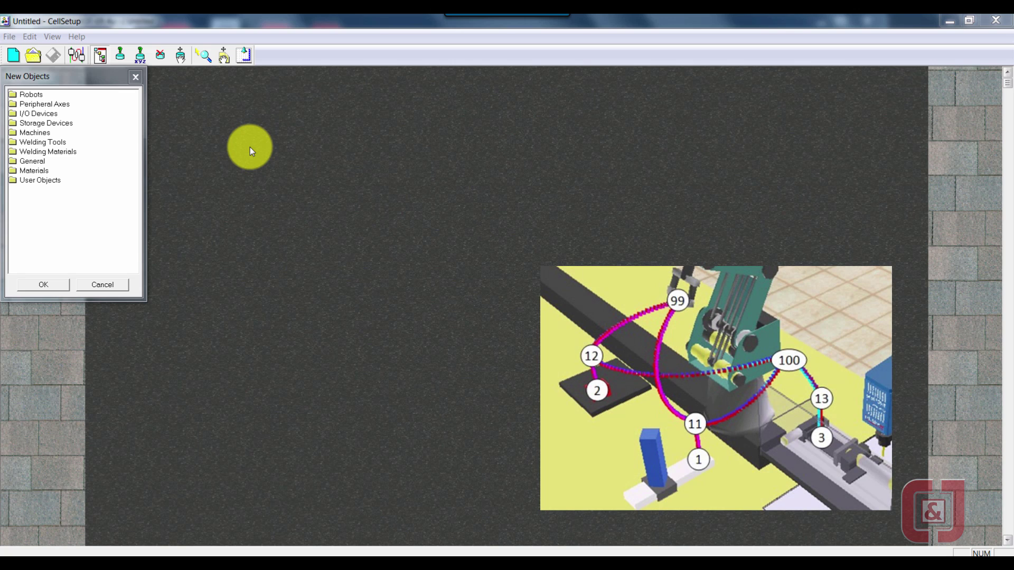
Expand the Robots category in New Objects to list the ER 4u.
double_click(29, 96)
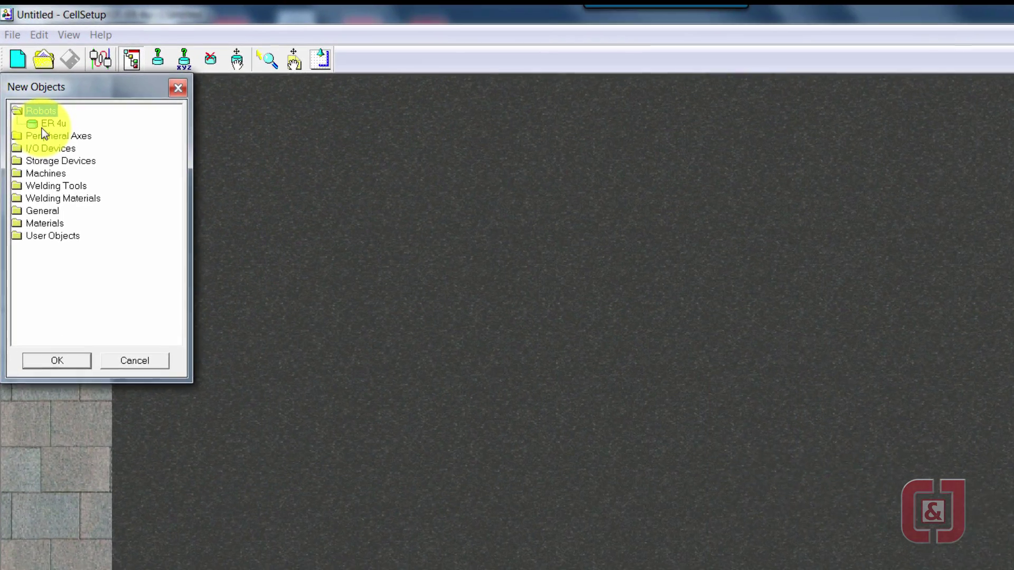
Add the ER 4u robot with a 'Slidebase, 1.0m, Belt-drive'.
double_click(49, 136)
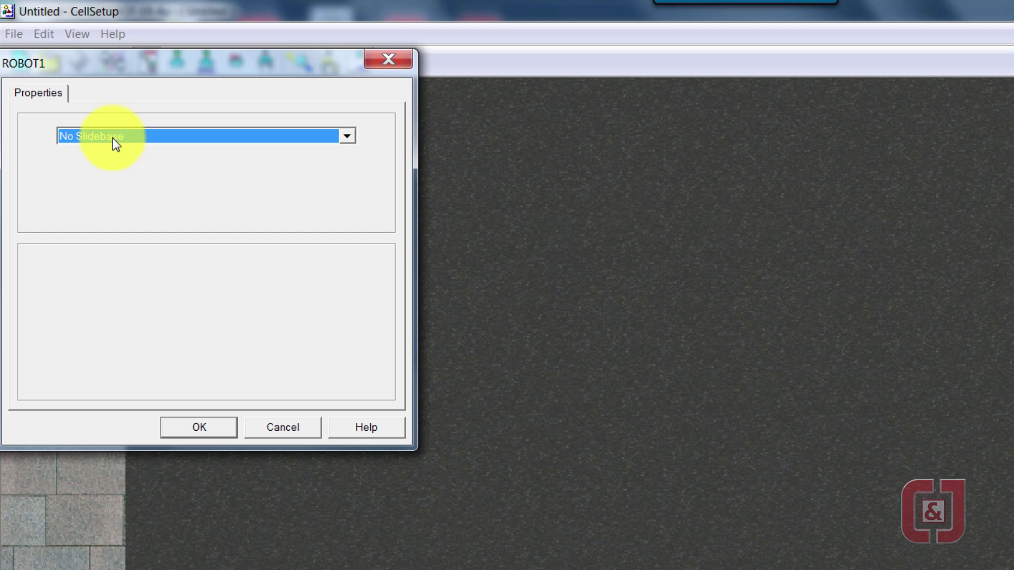
left_click(113, 136)
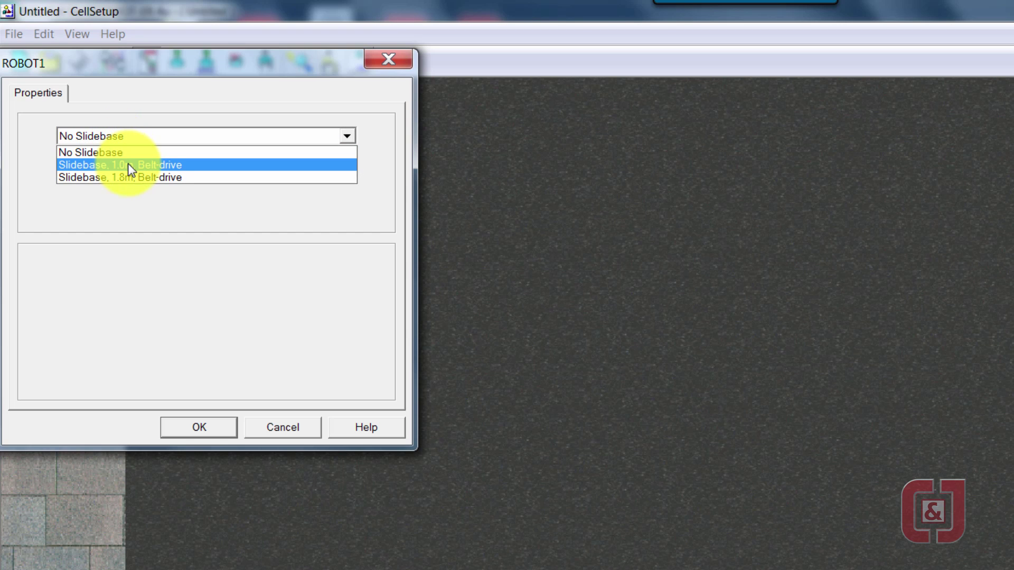
left_click(160, 166)
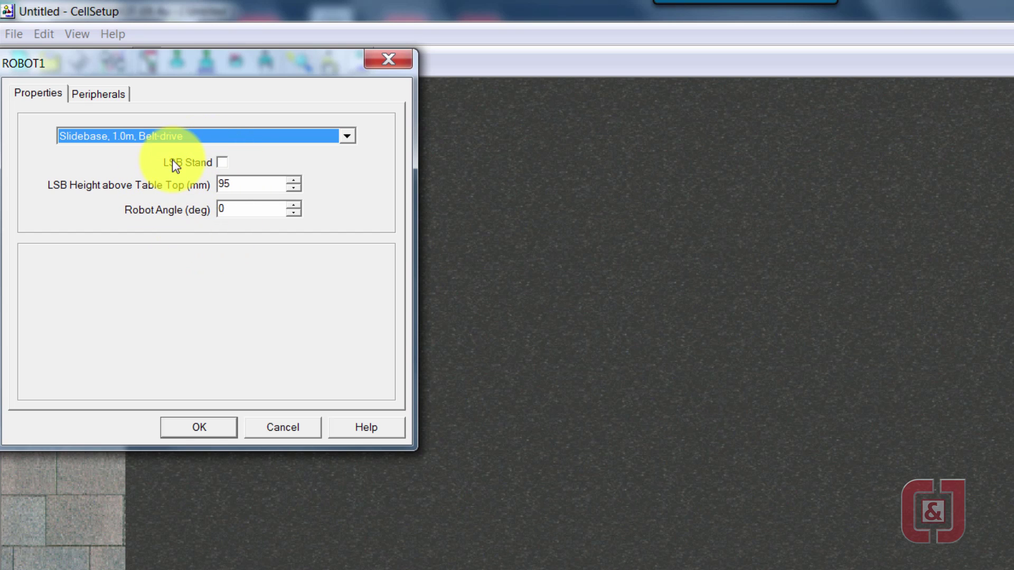
Connect the slidebase as the robot's peripheral axis 7.
left_click_drag(123, 64, 248, 78)
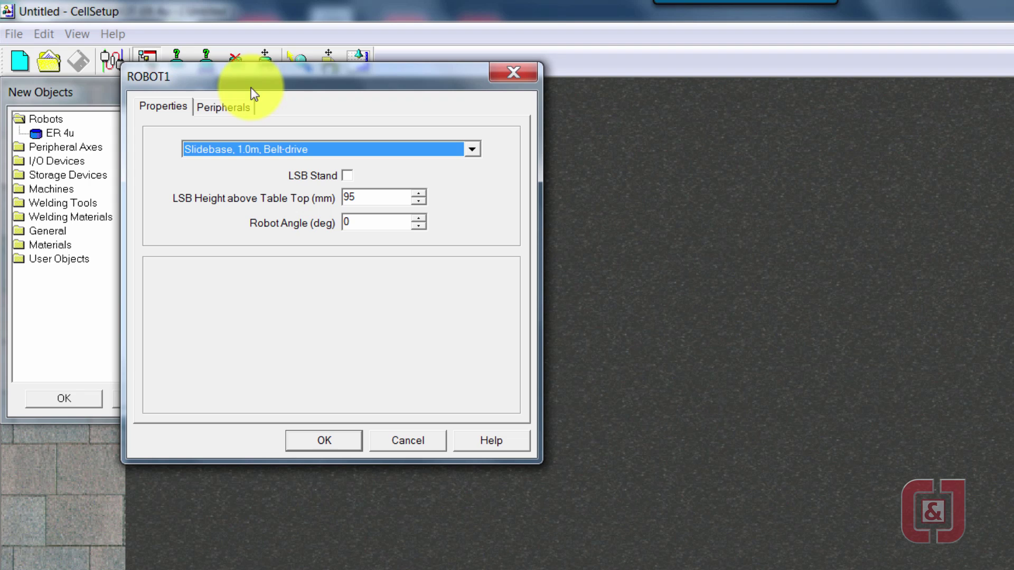
left_click(244, 109)
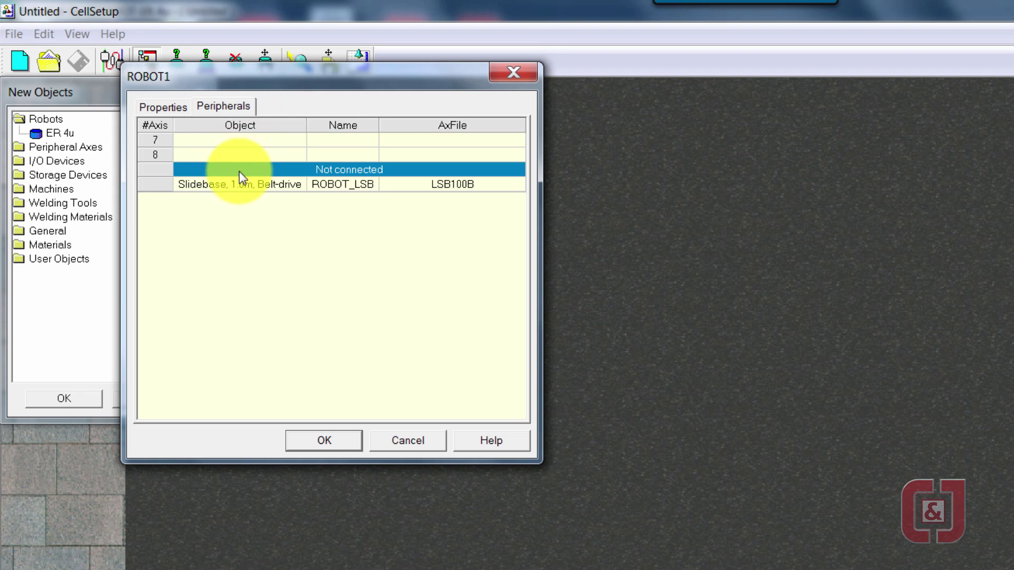
left_click_drag(219, 184, 231, 148)
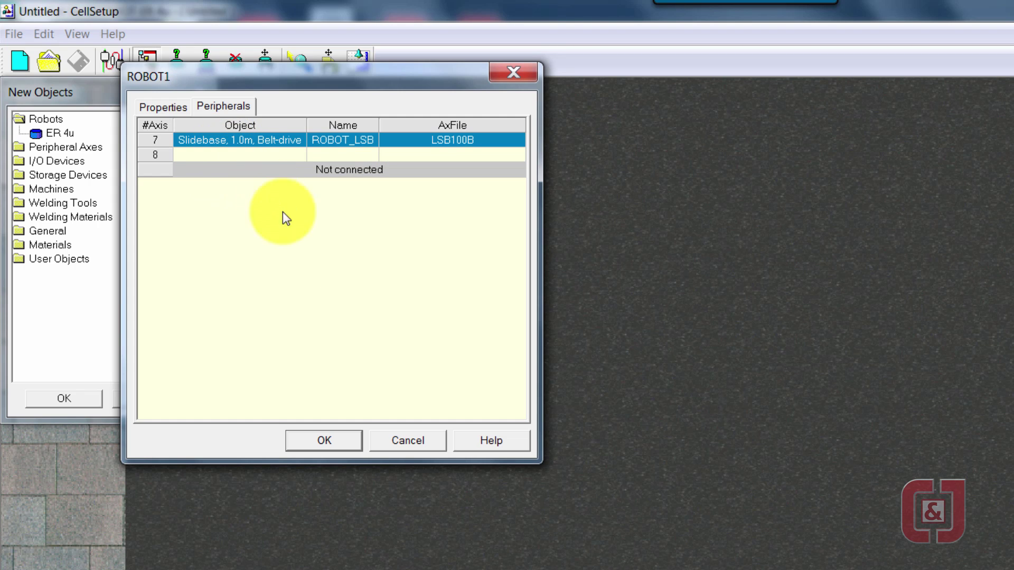
Place the slidebase robot in the cell and add a Table from the General objects.
left_click(332, 447)
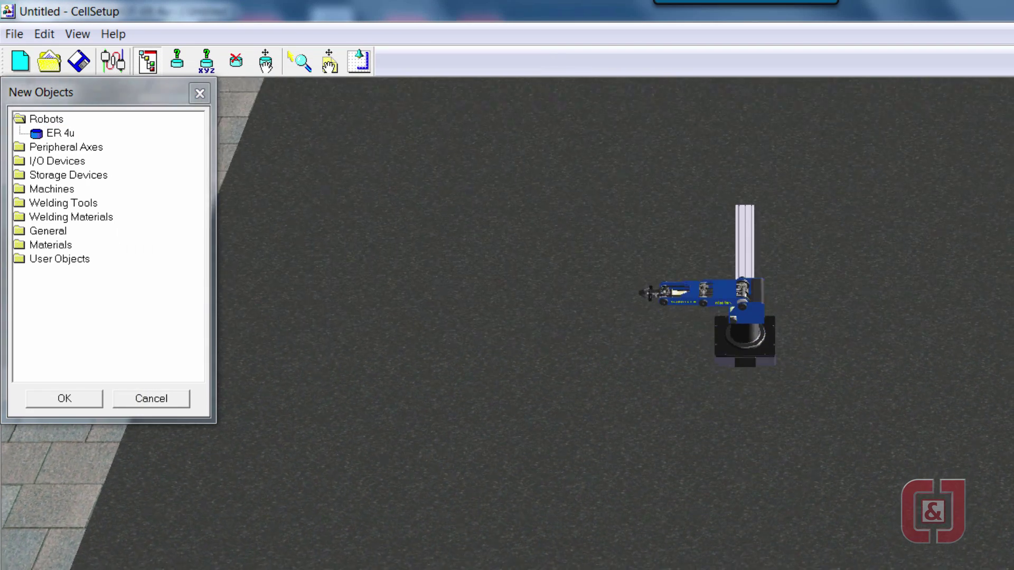
left_click_drag(747, 441, 803, 328)
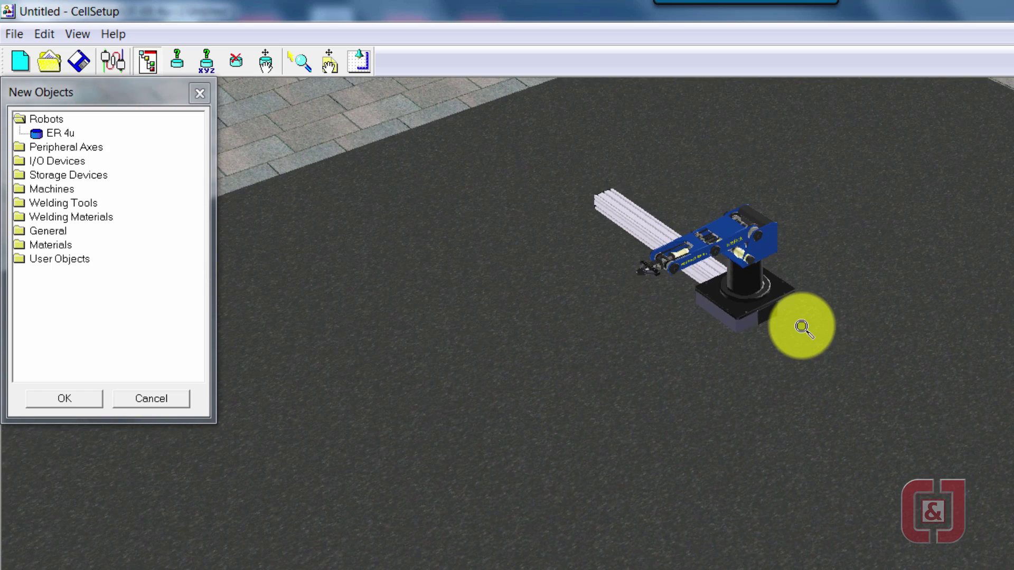
double_click(32, 233)
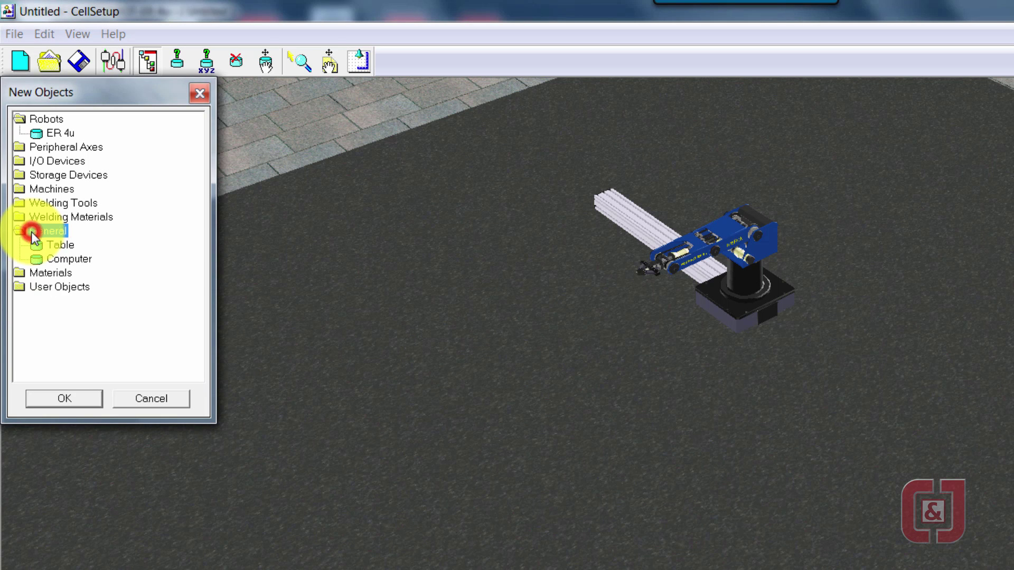
double_click(52, 248)
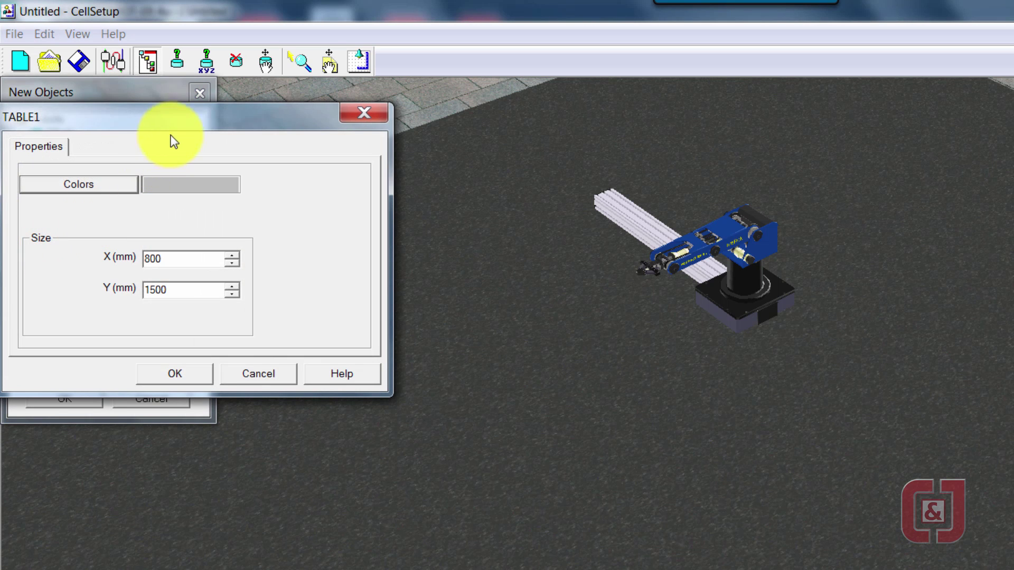
Size the table 1200 × 2500 mm and move it under the robot.
double_click(342, 334)
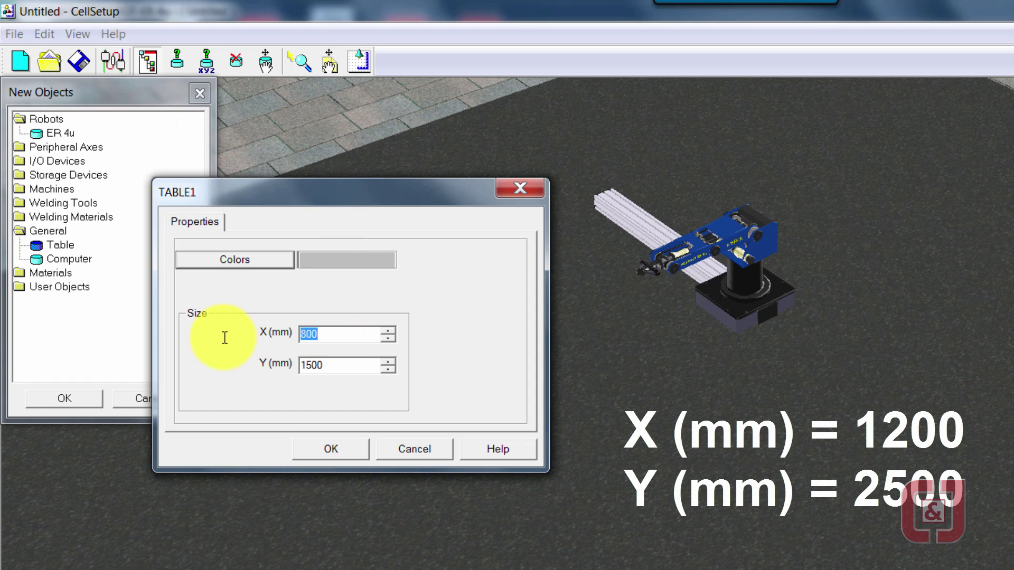
type("12")
key("Tab")
type("2500")
left_click(330, 449)
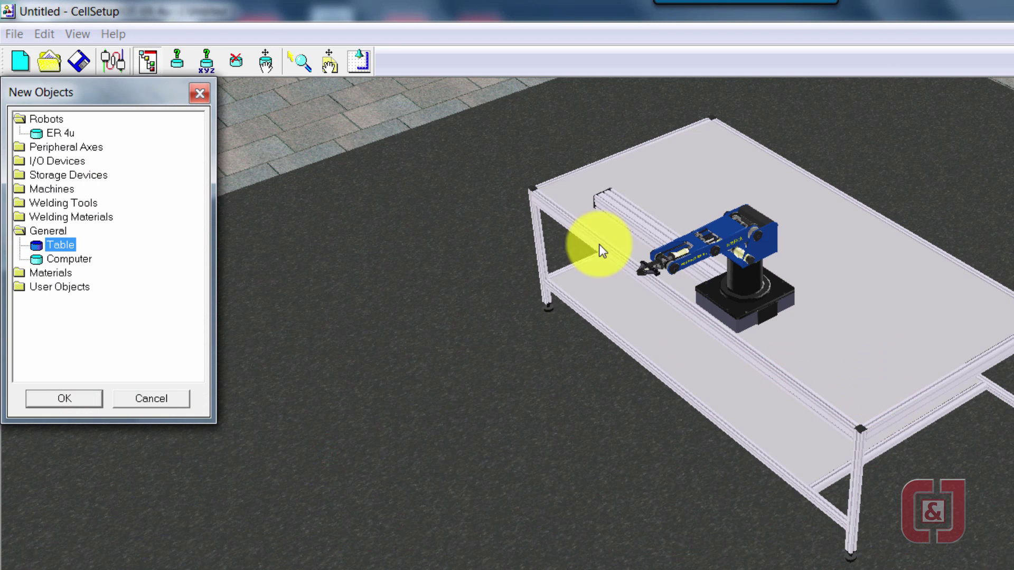
left_click(267, 66)
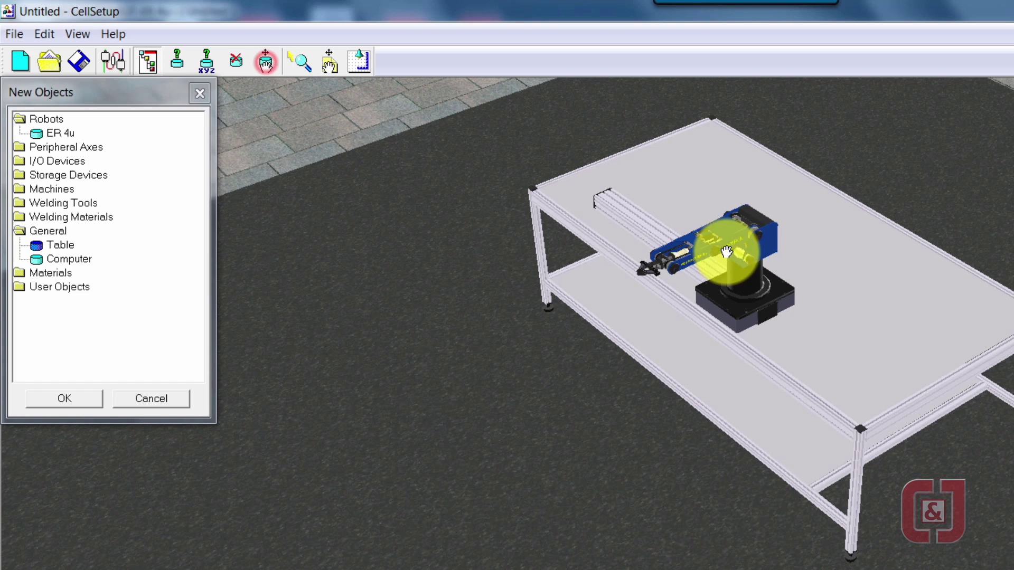
mouse_move(820, 303)
left_mouse_down()
mouse_move(810, 339)
mouse_move(795, 339)
mouse_move(841, 353)
left_mouse_up()
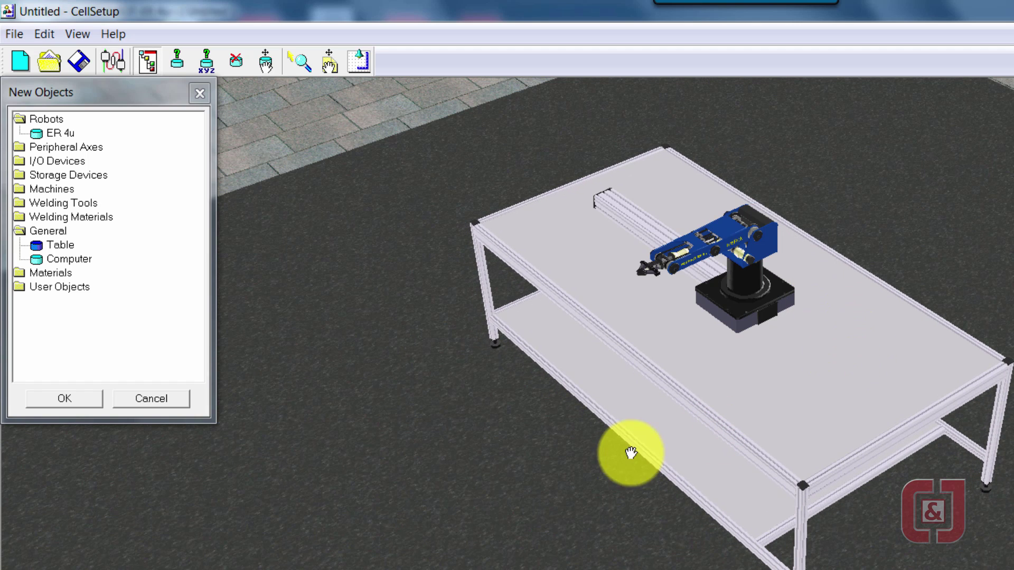
Add a proLIGHT Mill 1000 from Machines and review its 10-second cycle time.
double_click(44, 230)
double_click(47, 189)
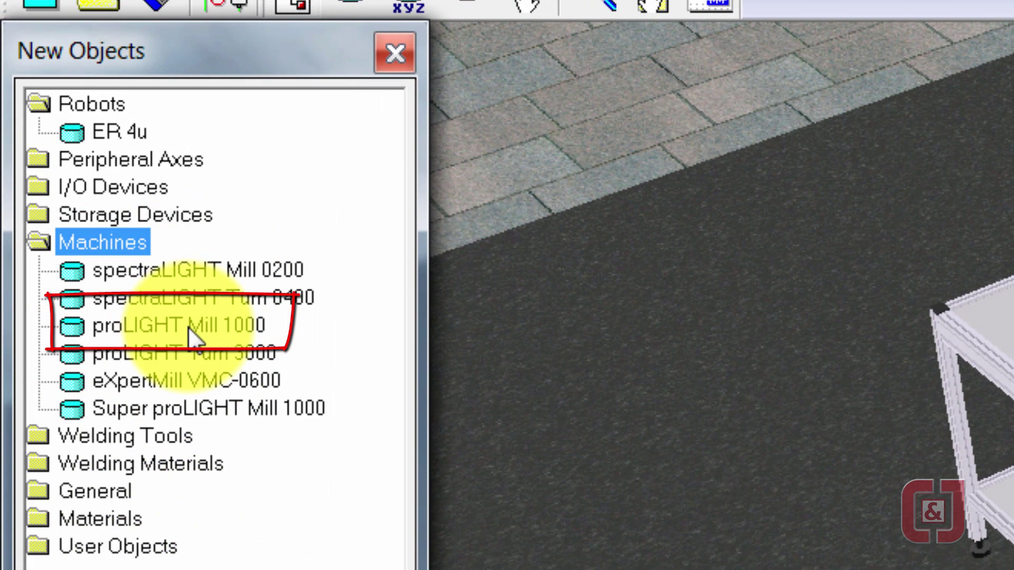
left_click(148, 332)
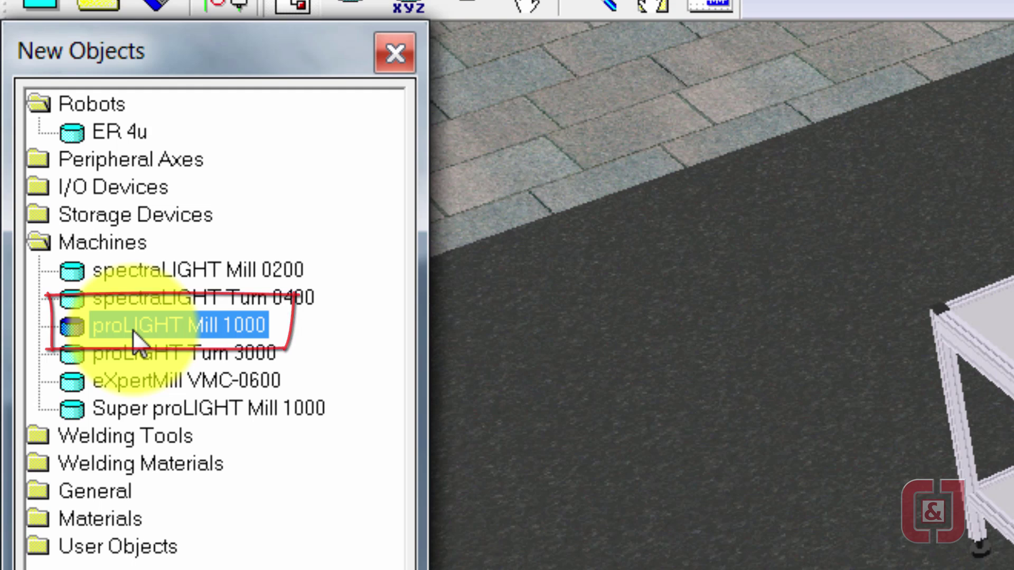
left_click(132, 329)
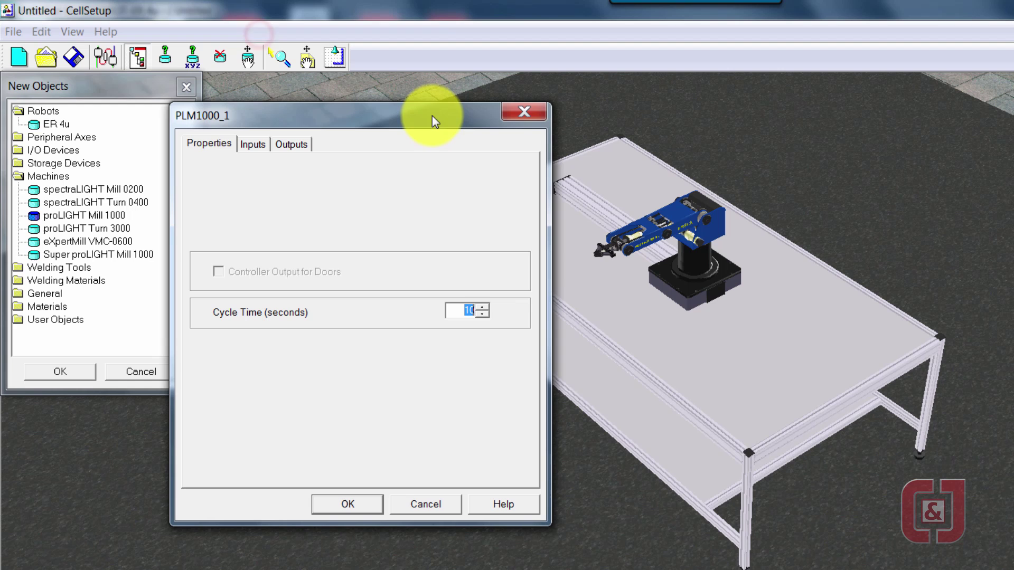
left_click(459, 311)
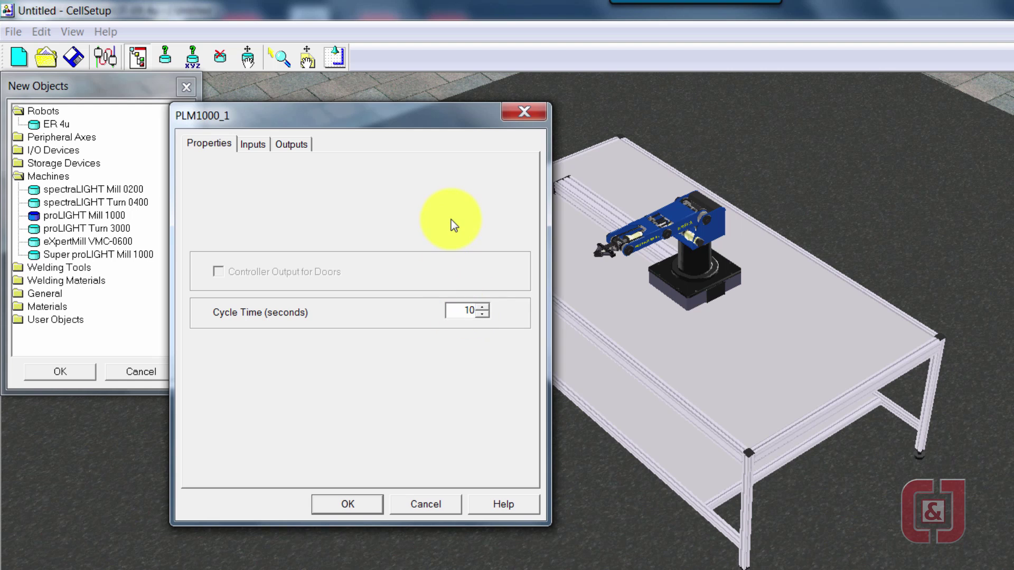
Wire the mill's Busy signal to input 1, Chuck to output 1 and Cycle to output 2.
left_click(250, 146)
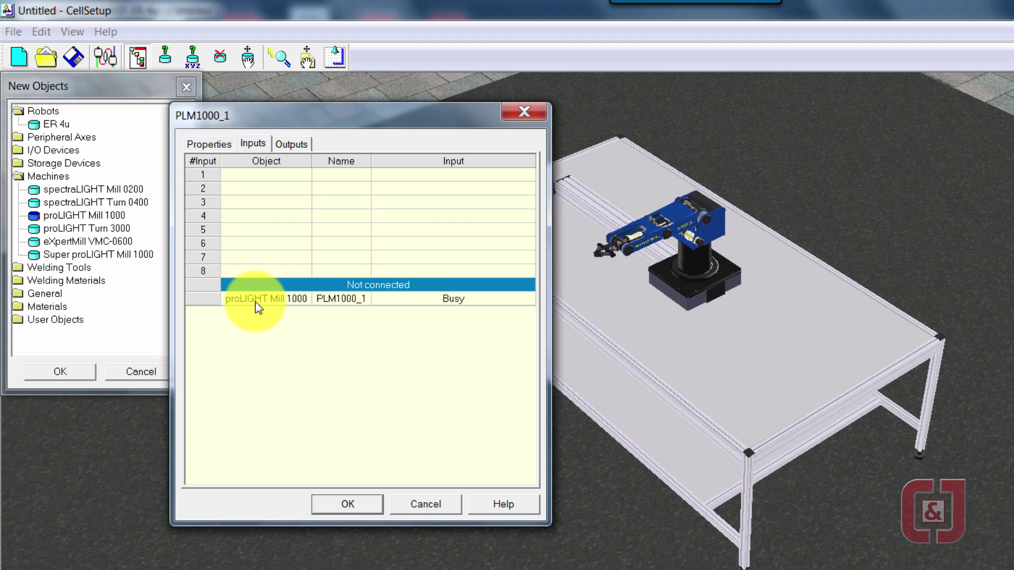
left_click_drag(255, 302, 258, 177)
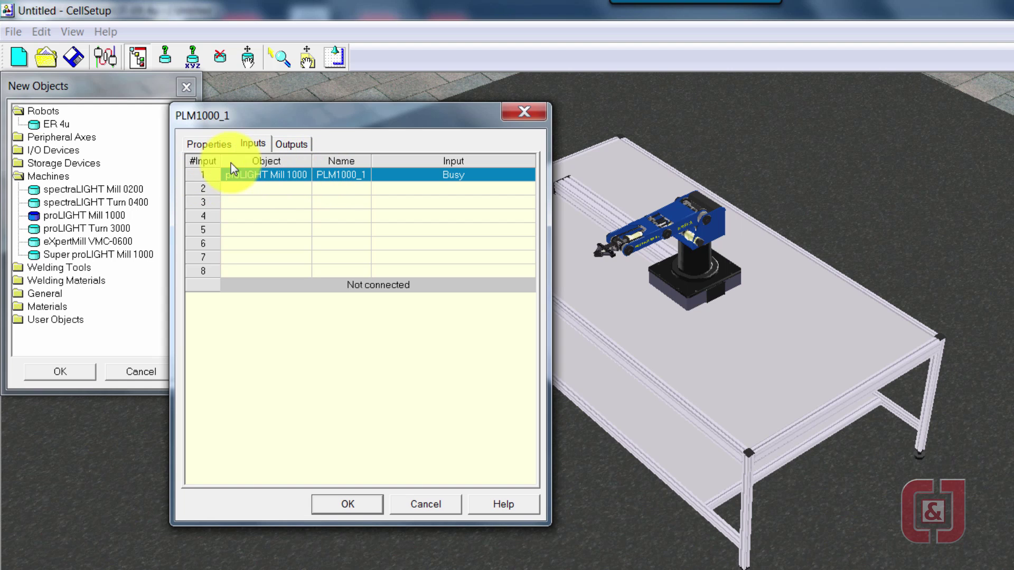
left_click(291, 143)
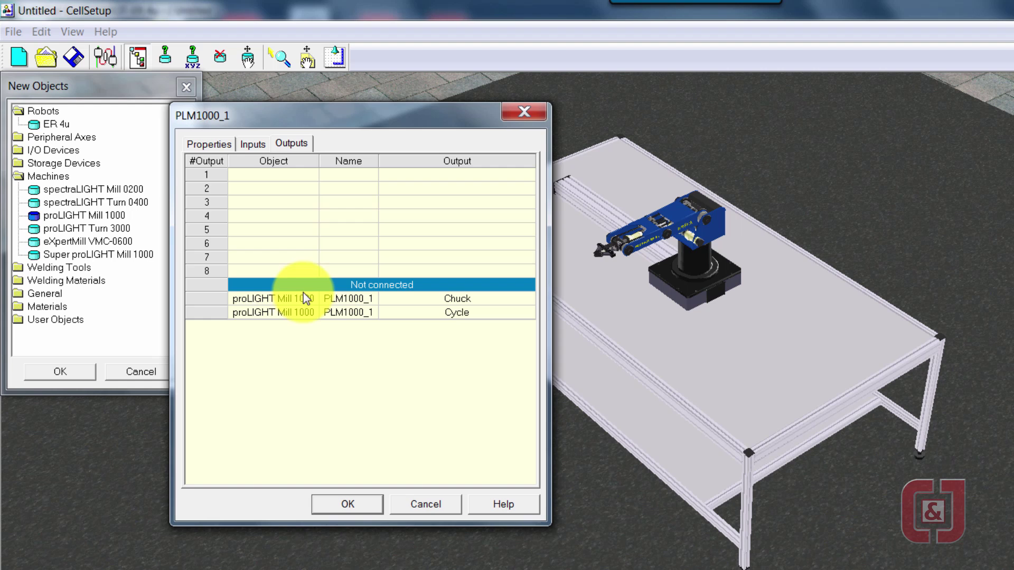
left_click_drag(297, 300, 293, 172)
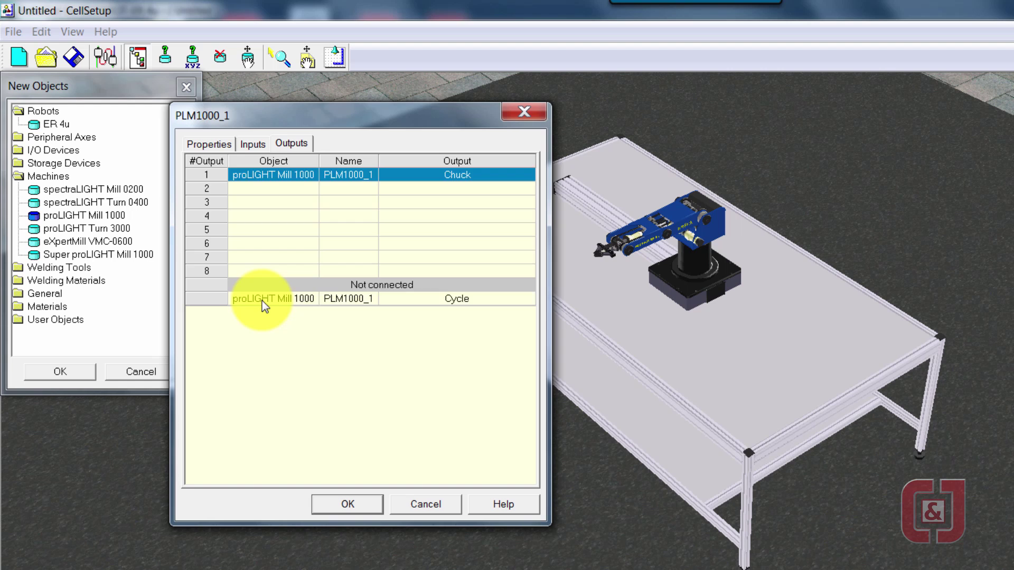
left_click_drag(262, 299, 271, 188)
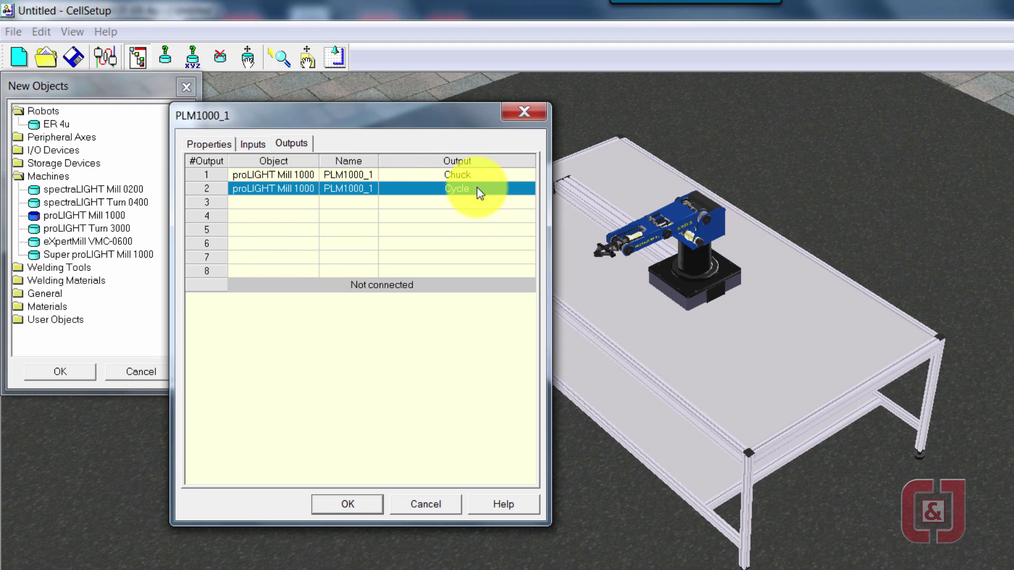
Place the mill on the table and check the controller's inputs and peripheral axes.
left_click(338, 503)
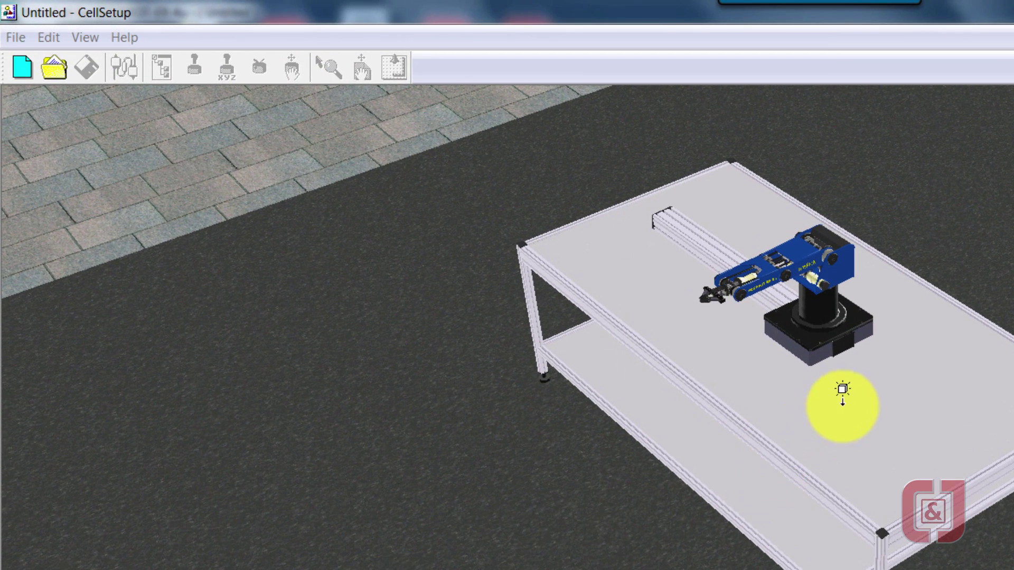
left_click(880, 404)
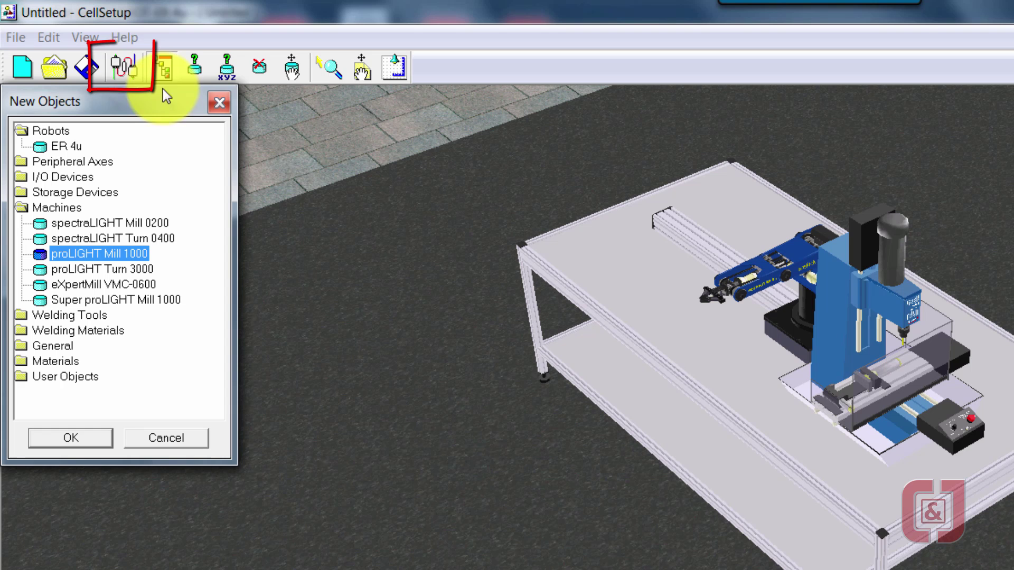
left_click(121, 69)
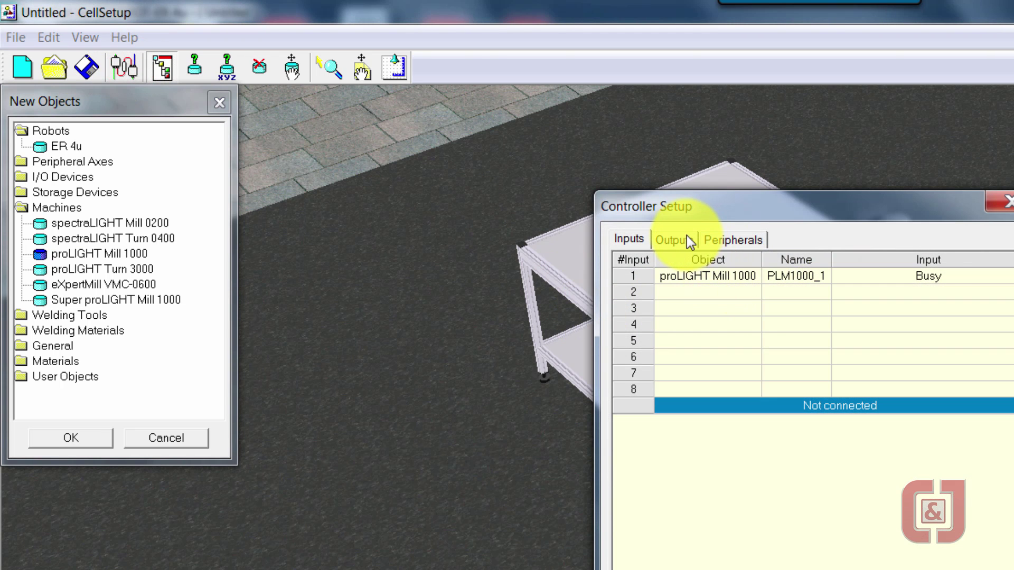
left_click(710, 237)
left_click(1007, 201)
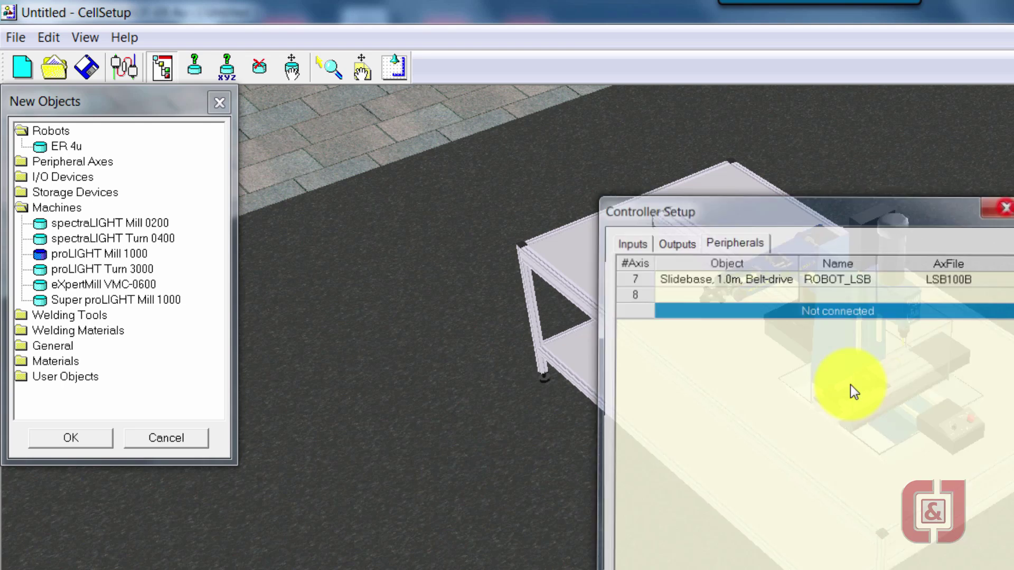
Rotate the proLIGHT Mill 1000 by -90 degrees.
left_click_drag(851, 405, 860, 353)
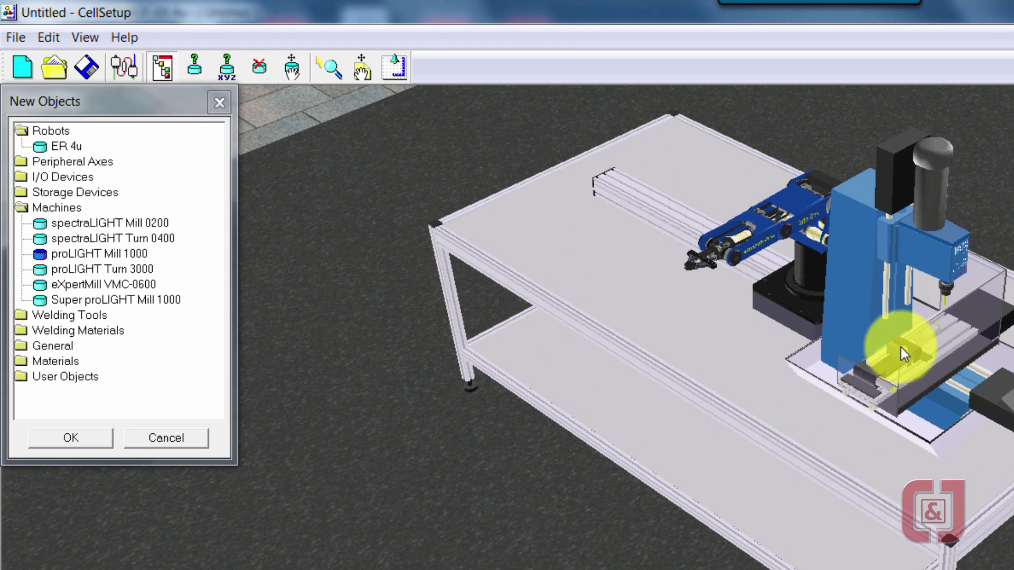
right_click(907, 351)
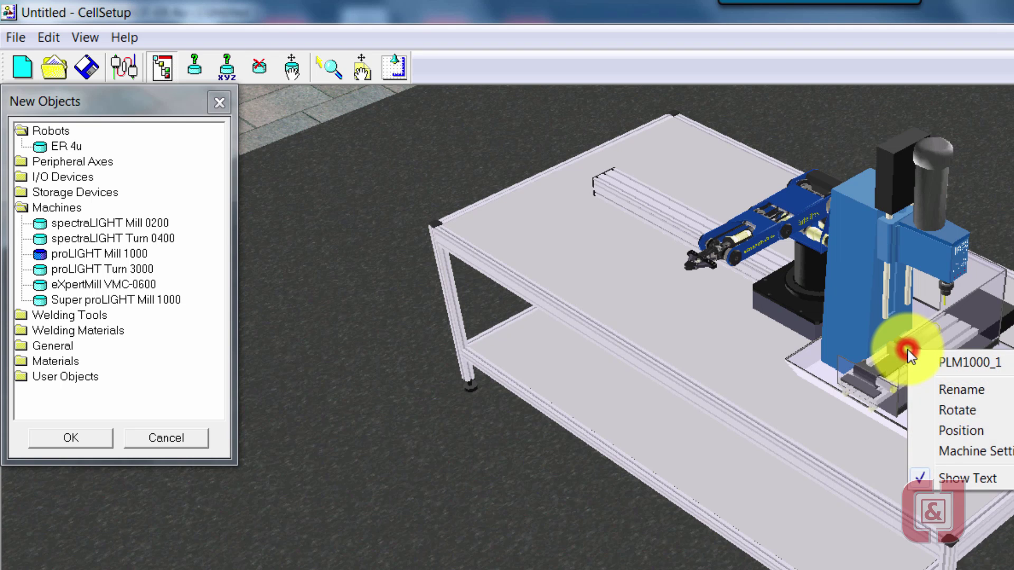
left_click(955, 413)
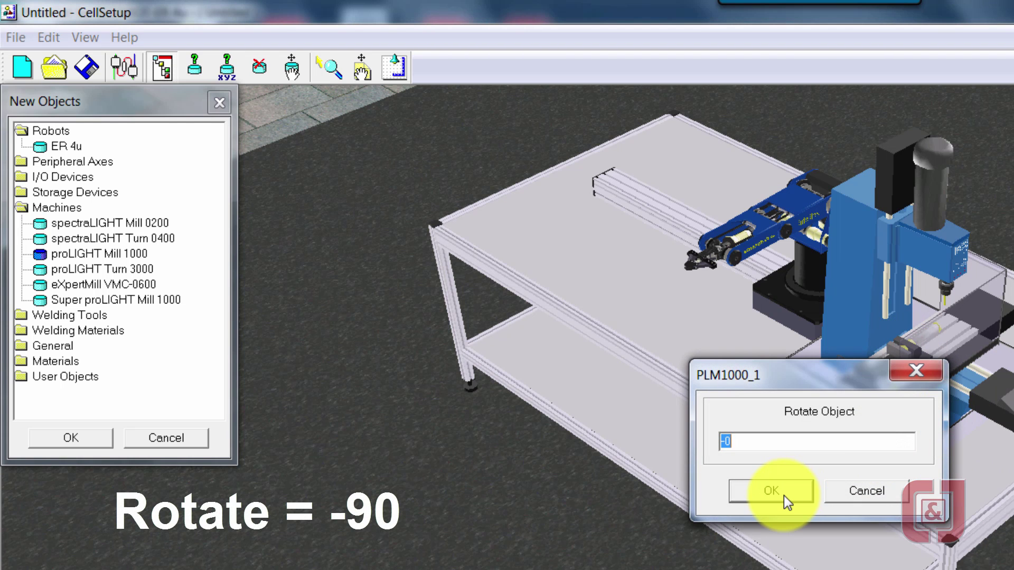
type("-90")
left_click(784, 495)
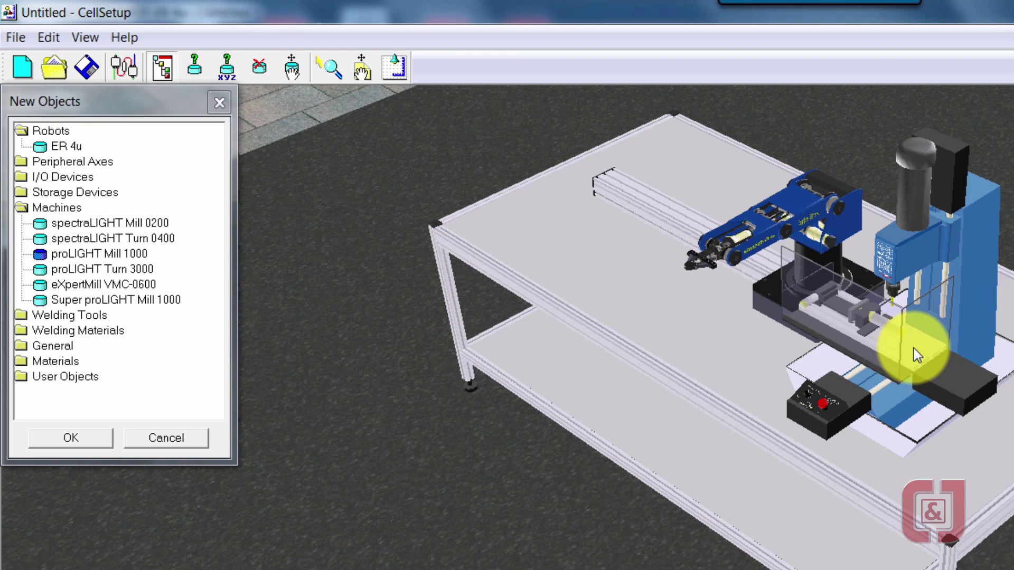
Position the mill at X -90 mm, Y 640 mm.
left_click(896, 363)
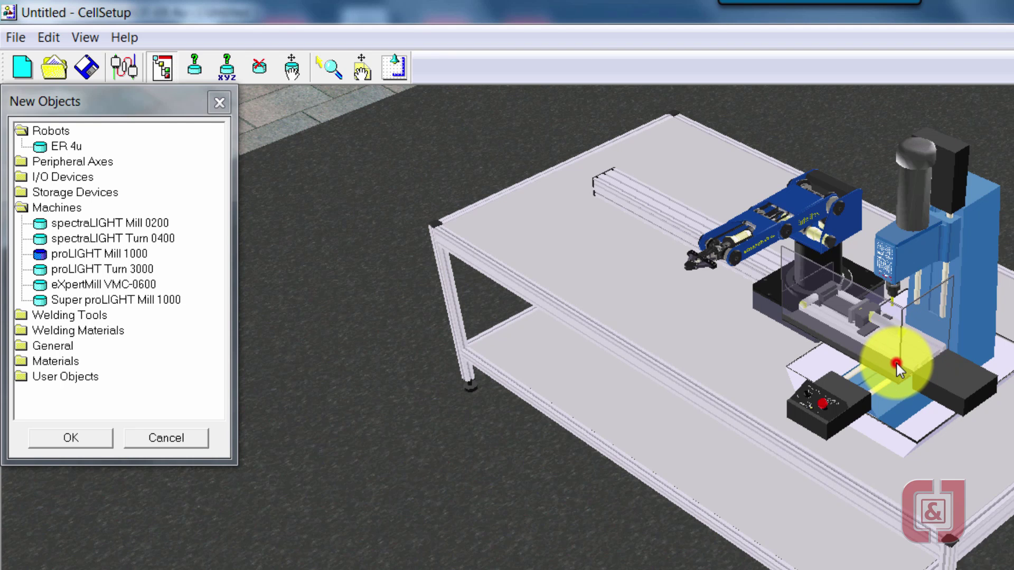
right_click(896, 363)
left_click(929, 444)
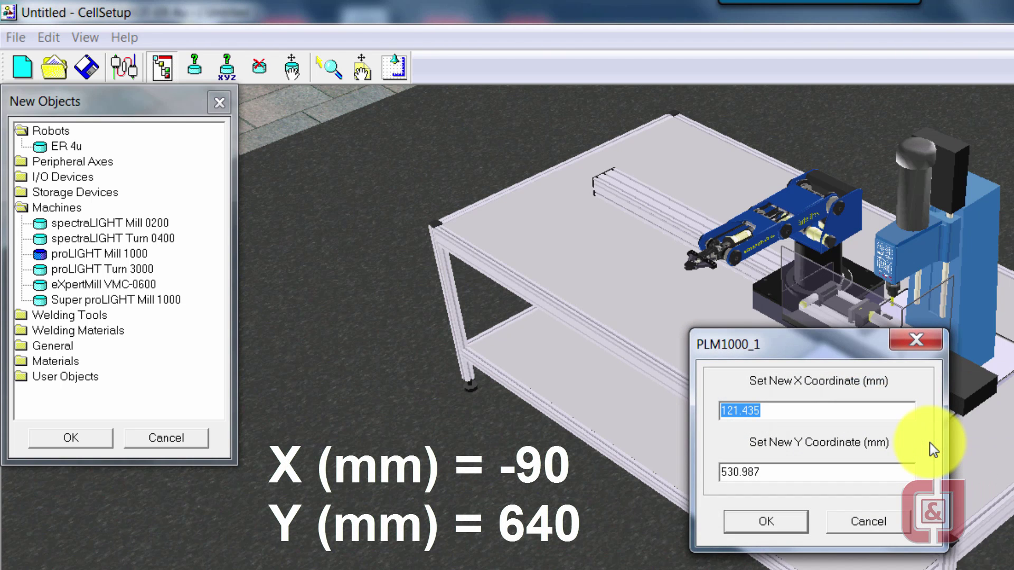
type("-90")
key("Tab")
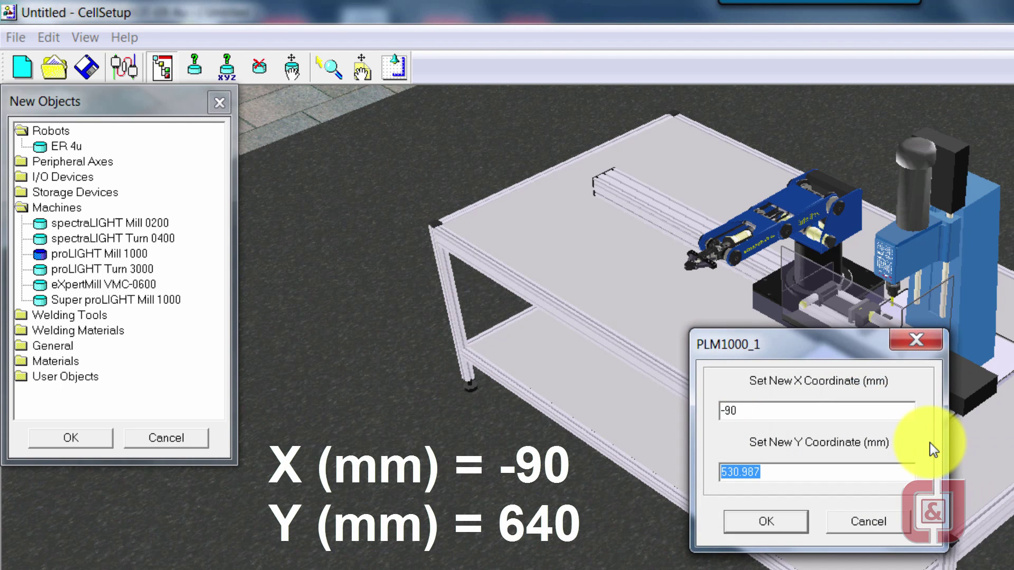
type("640")
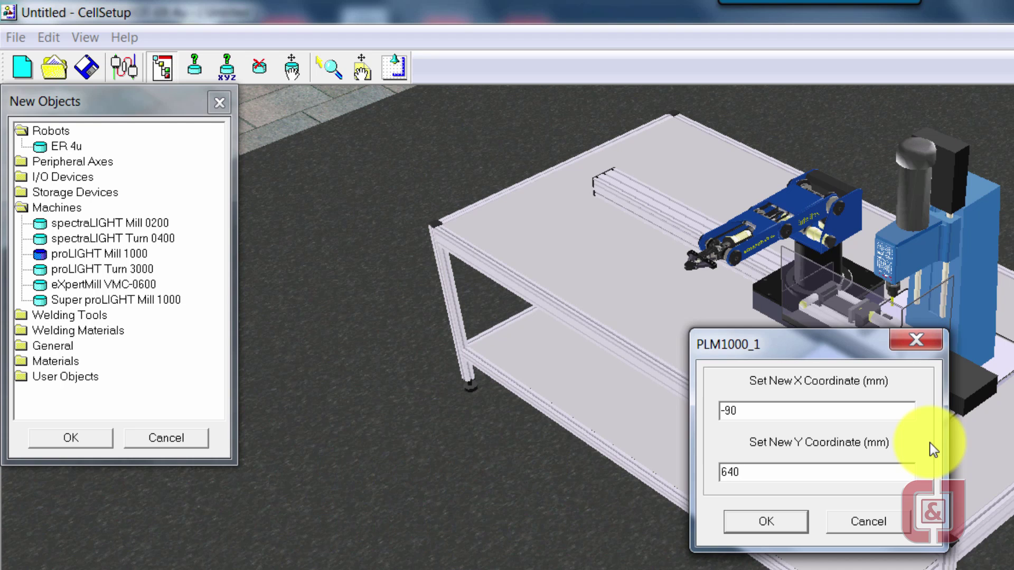
left_click(780, 521)
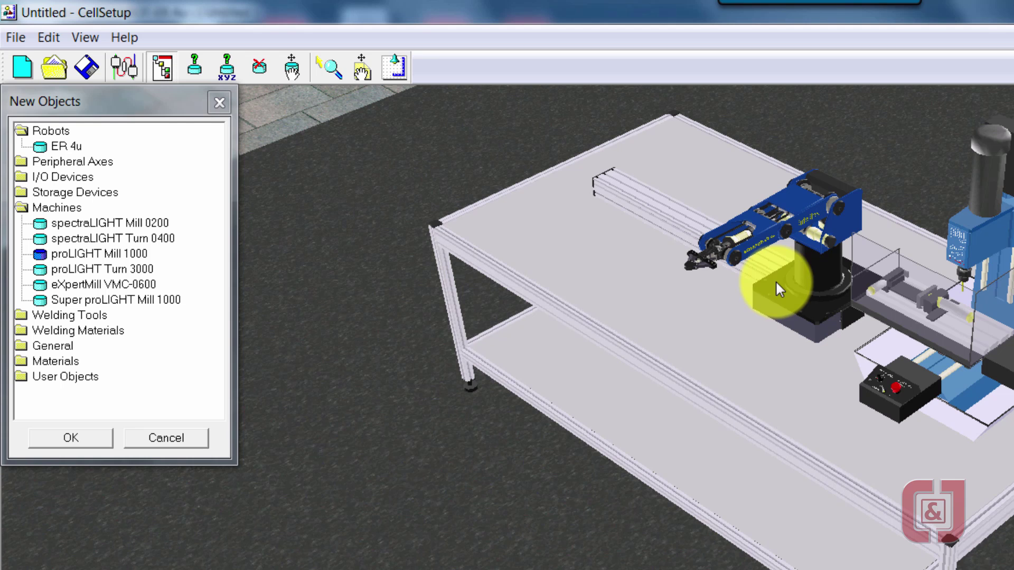
Add a Feeder from the Storage Devices category.
double_click(18, 207)
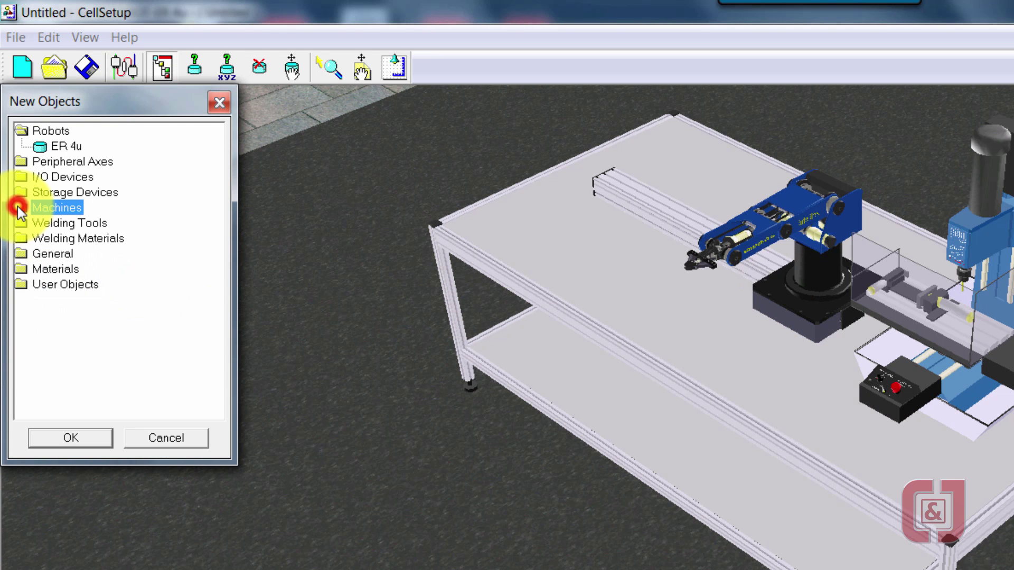
double_click(19, 133)
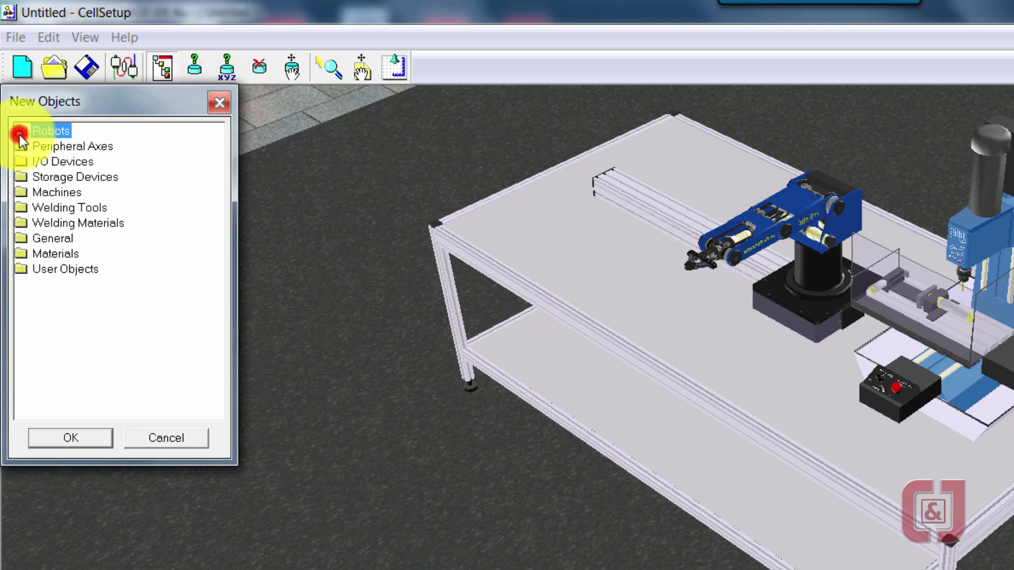
double_click(48, 177)
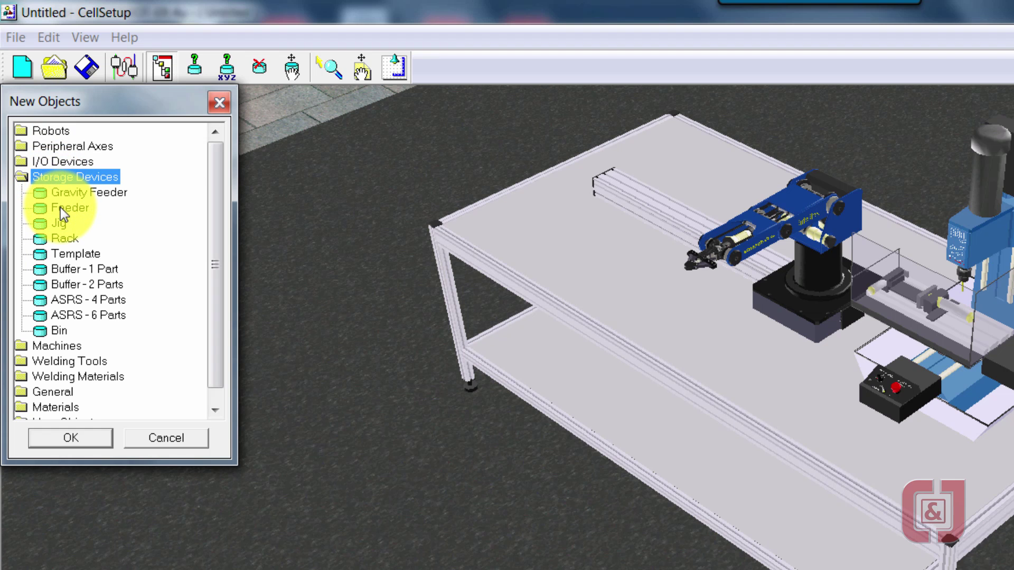
double_click(60, 208)
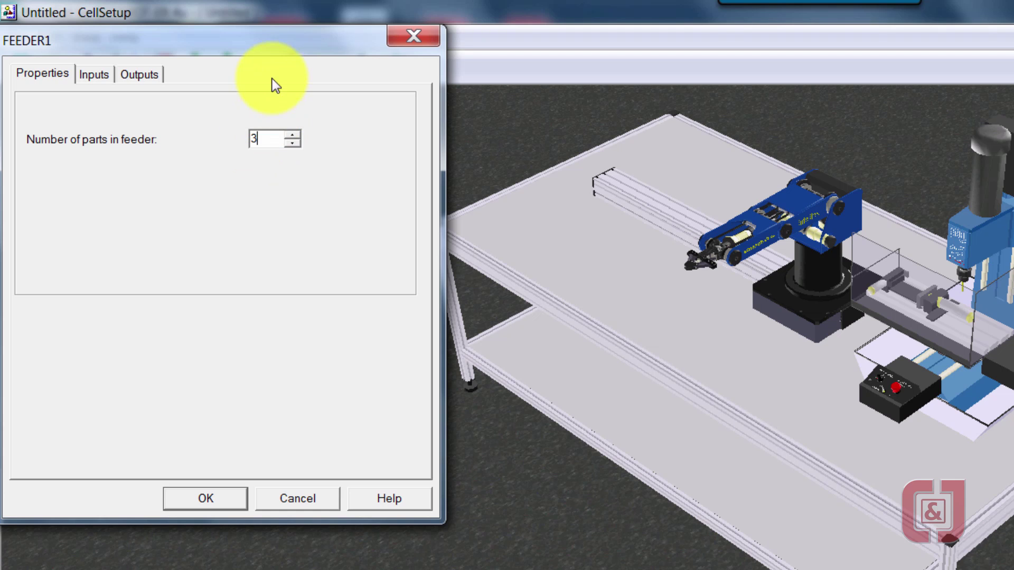
Connect the feeder's Part signal to input 2 and PushPart to output 3.
left_click_drag(268, 52, 409, 212)
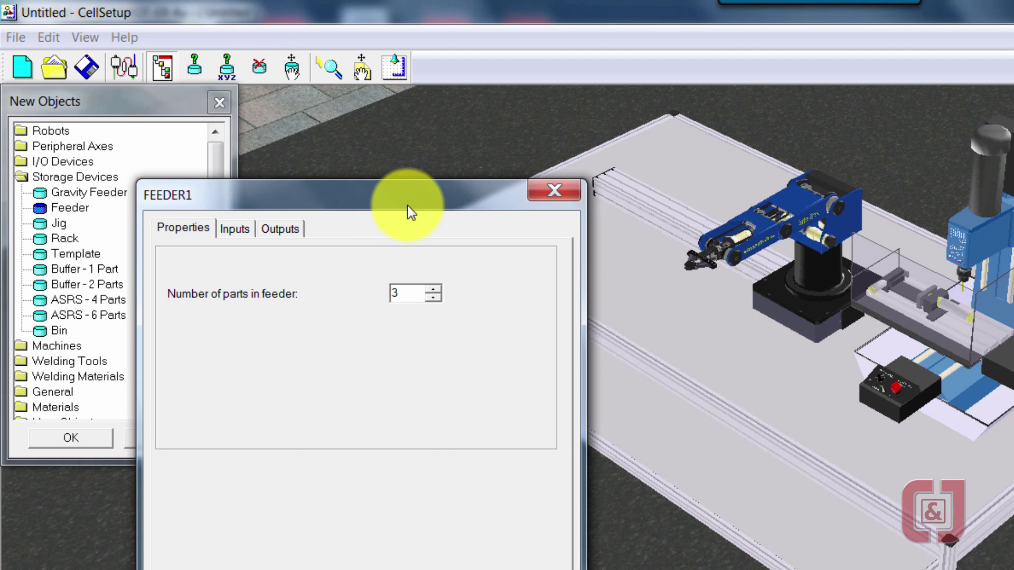
left_click(239, 230)
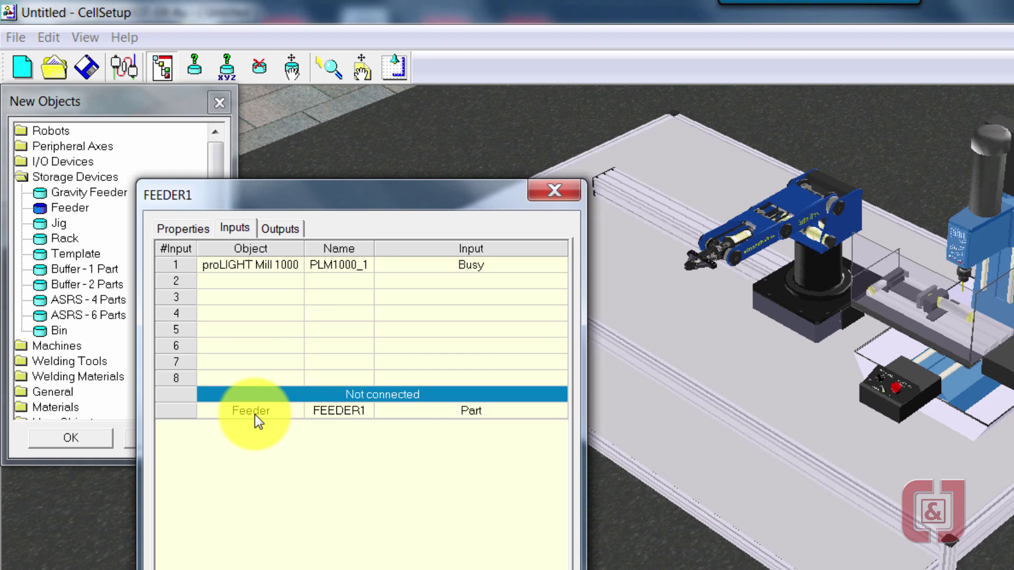
left_click_drag(255, 414, 259, 283)
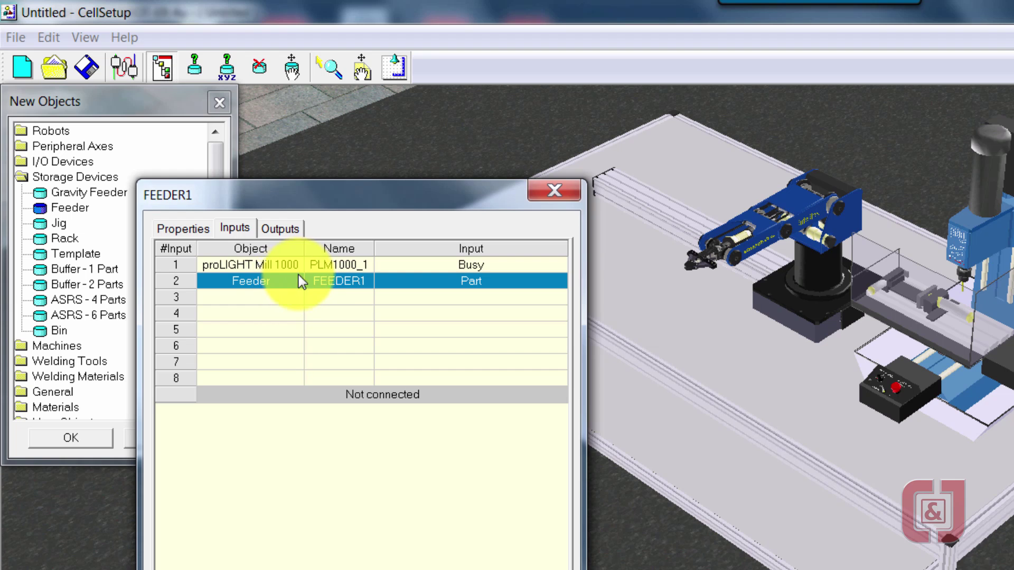
left_click(280, 229)
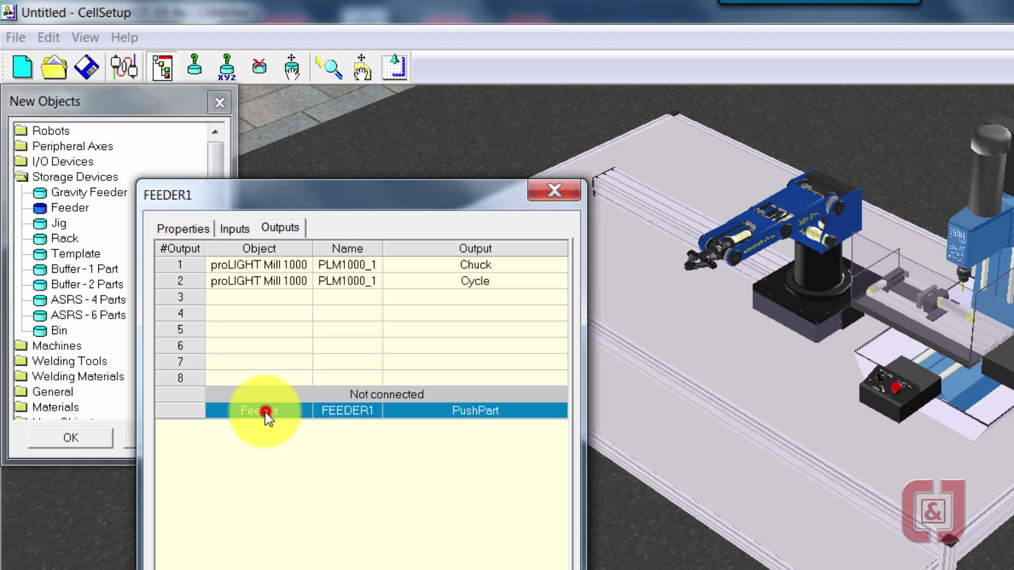
left_click_drag(266, 411, 270, 295)
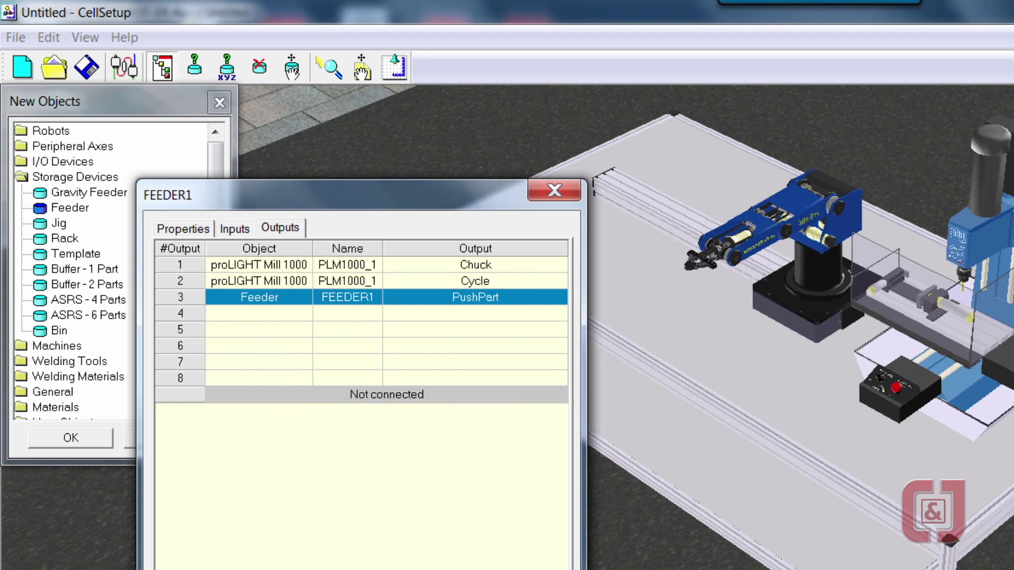
key("Escape")
Place the feeder on the table and rotate it 180 degrees.
left_click(749, 365)
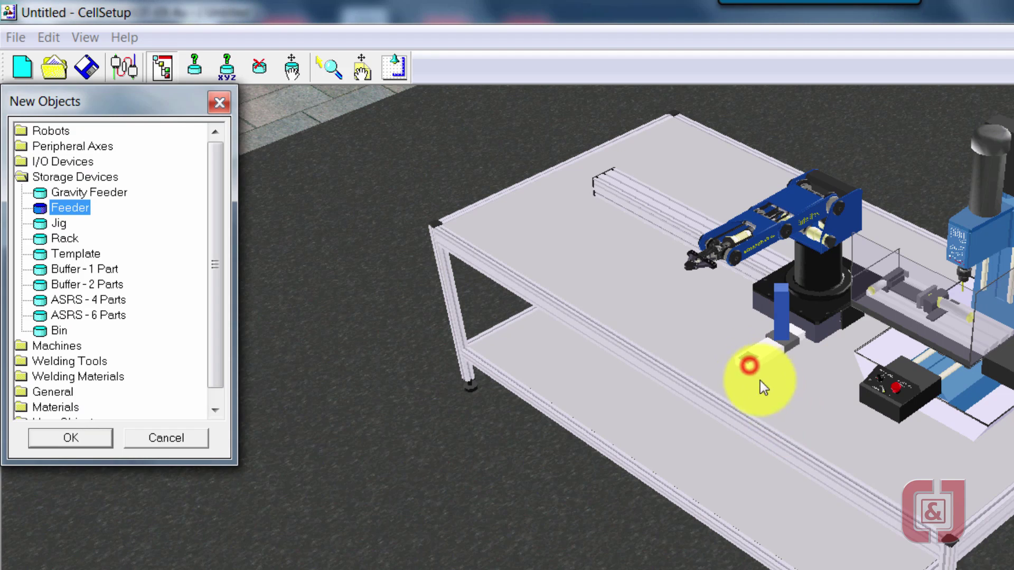
right_click_drag(794, 387, 803, 287)
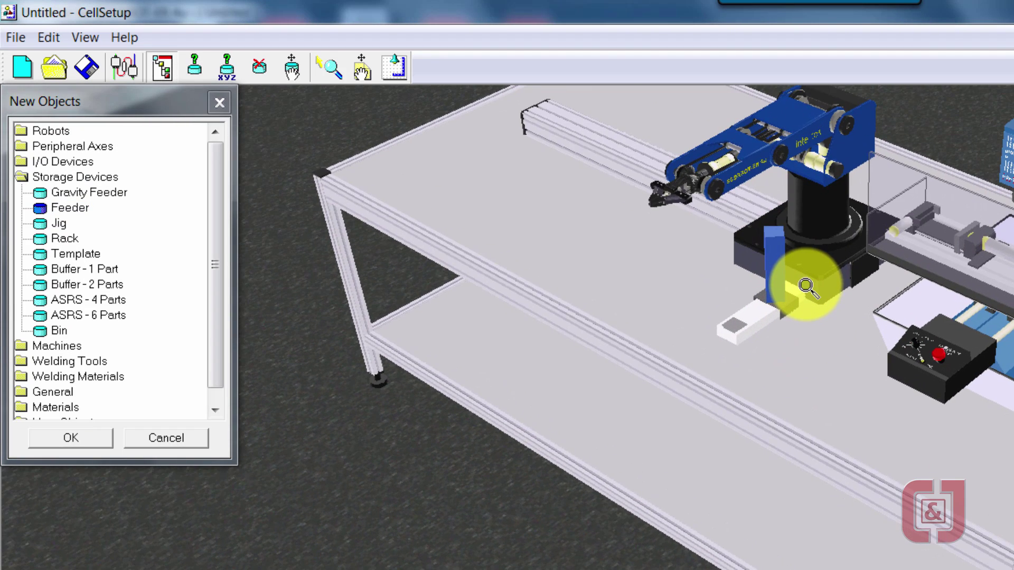
right_click(756, 319)
left_click(777, 385)
type("180")
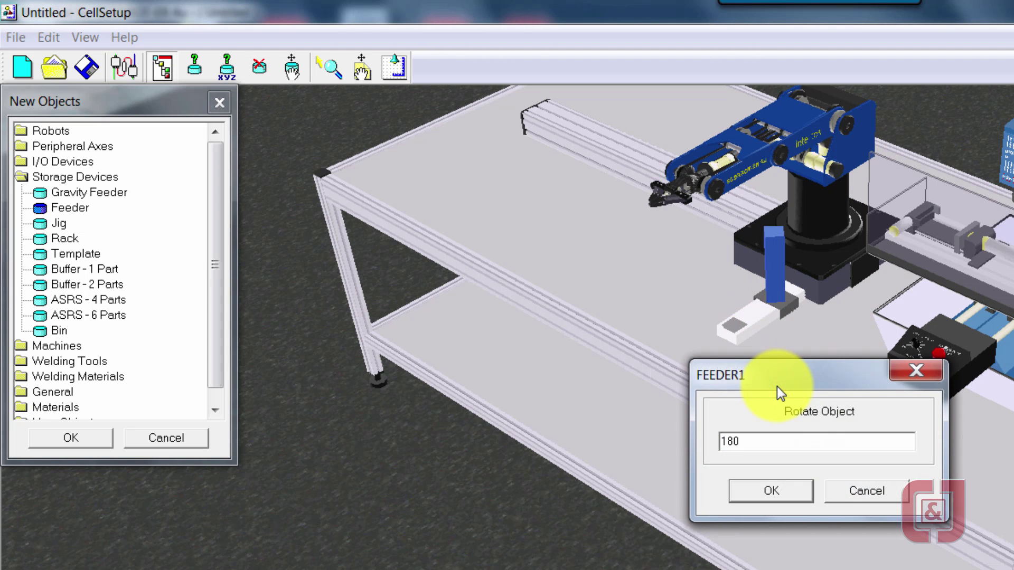
key("Return")
Position the feeder at X 287 mm, Y 0 mm.
right_click(715, 345)
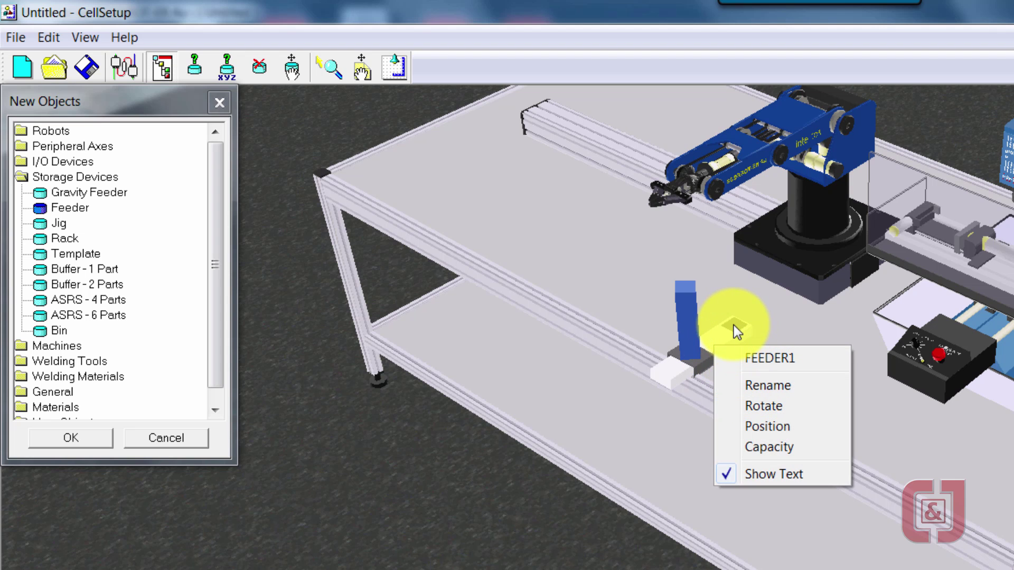
left_click(759, 426)
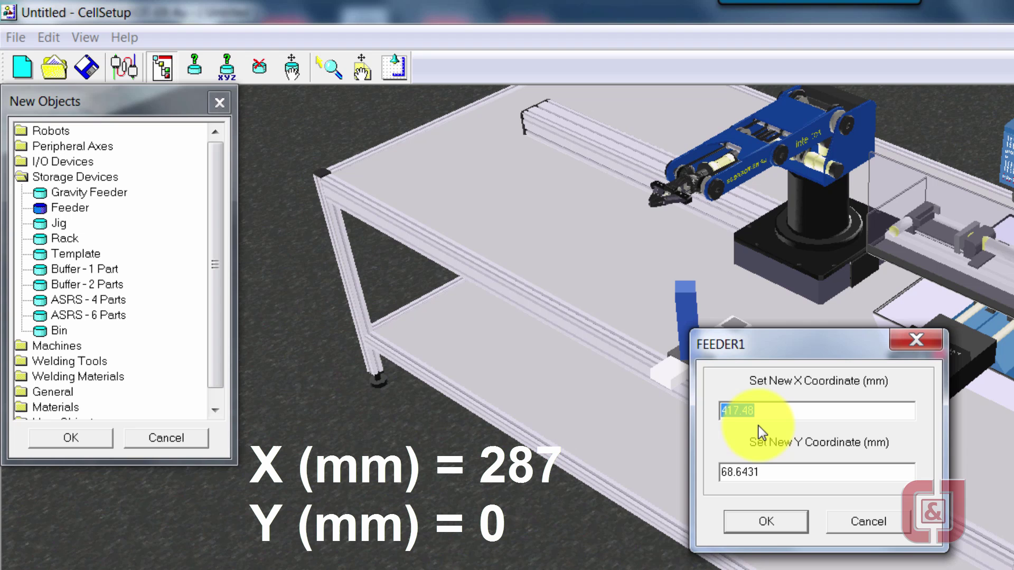
type("287")
key("Tab")
type("0")
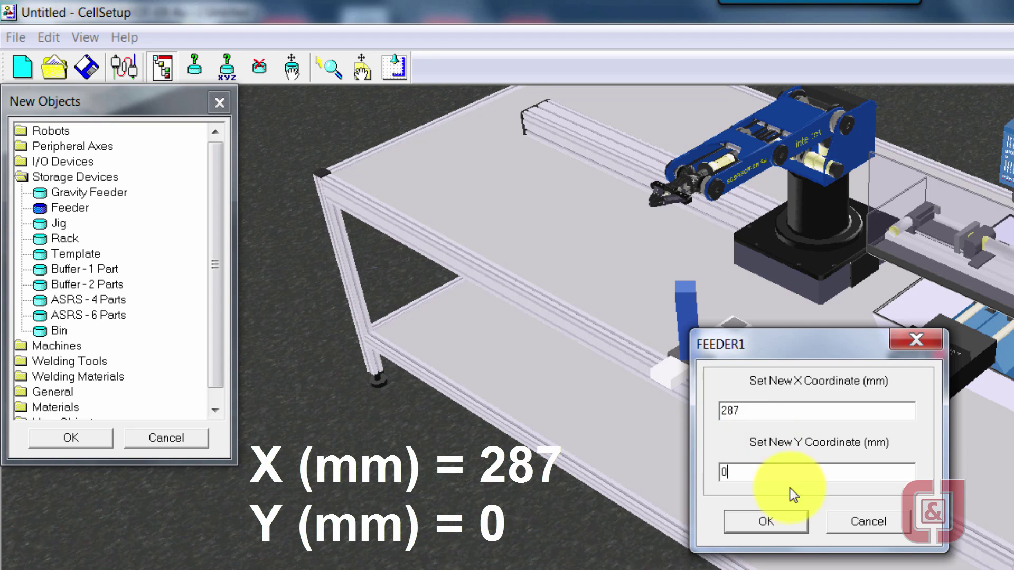
left_click(791, 522)
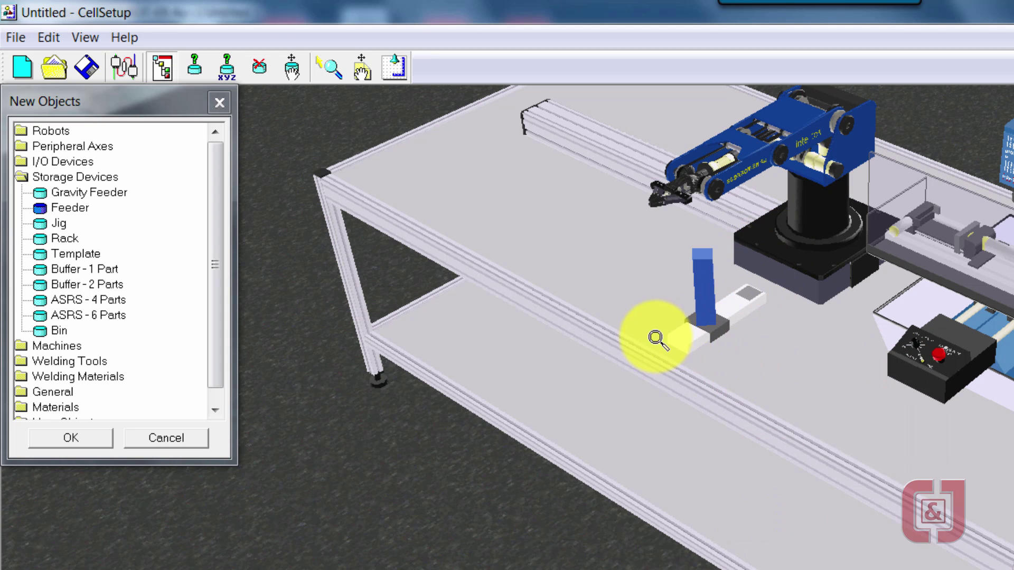
Drop a Rack from Storage Devices onto empty table space.
left_click_drag(655, 338, 701, 356)
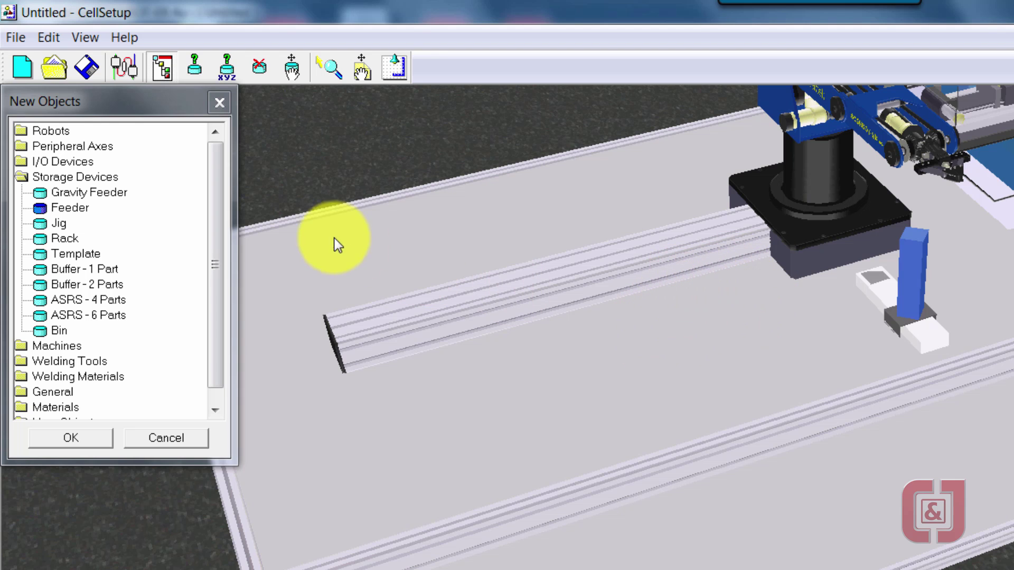
double_click(57, 238)
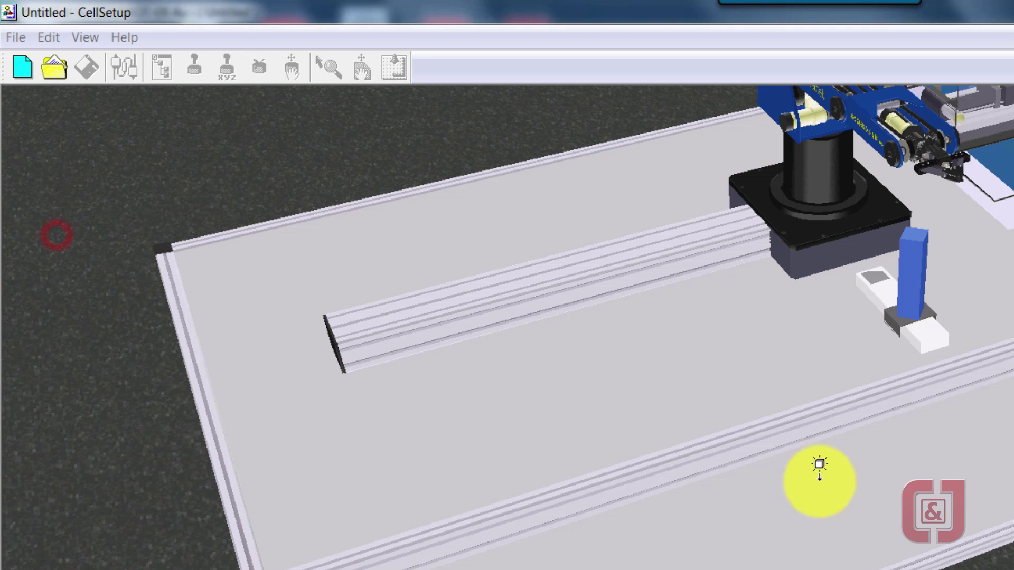
left_click(664, 317)
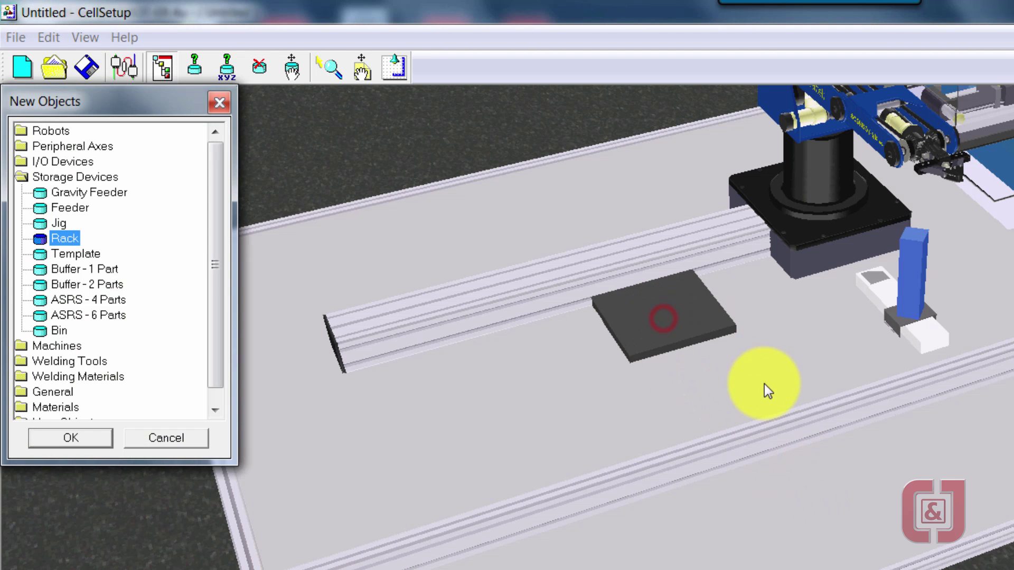
Position RACK1 at X 300 mm, Y -600 mm.
scroll(734, 386, "up", 3)
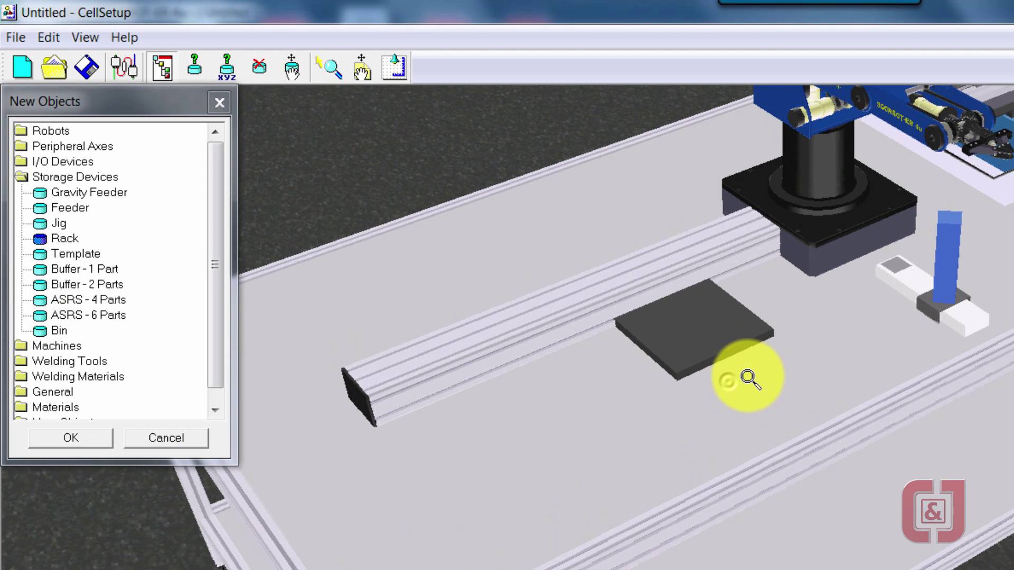
right_click(715, 344)
left_click(745, 423)
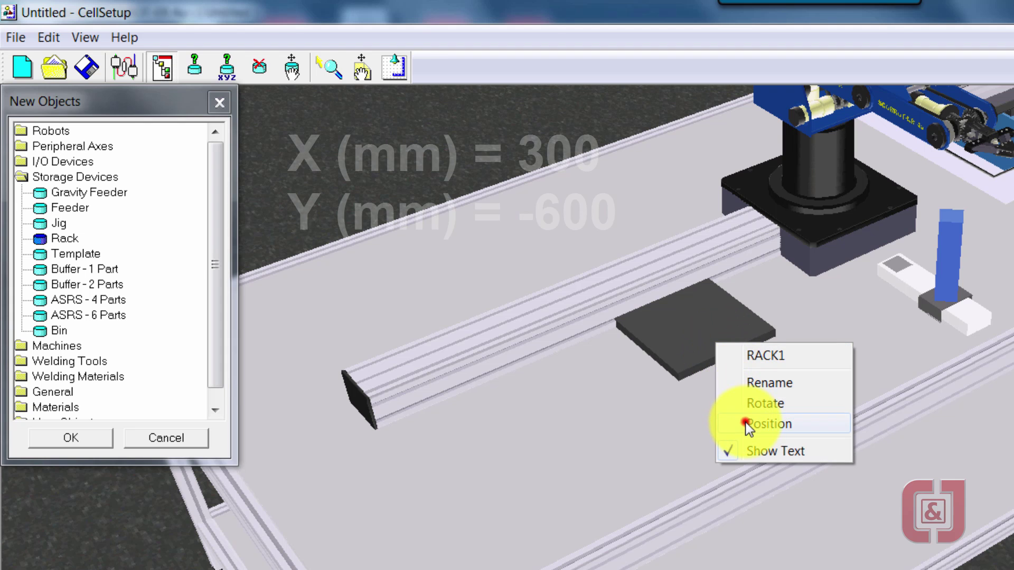
type("30")
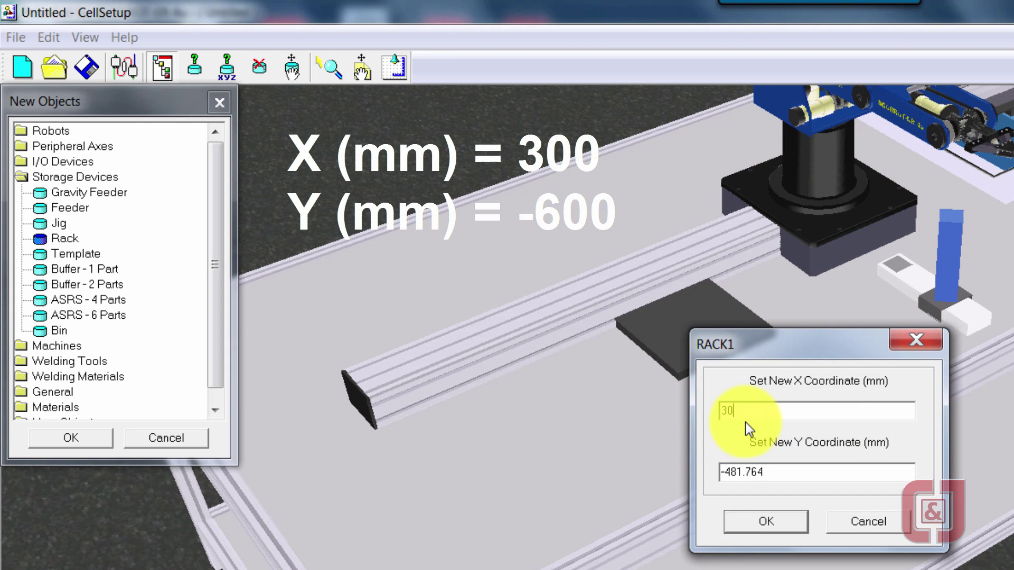
type("0")
key("Tab")
type("-600")
key("Return")
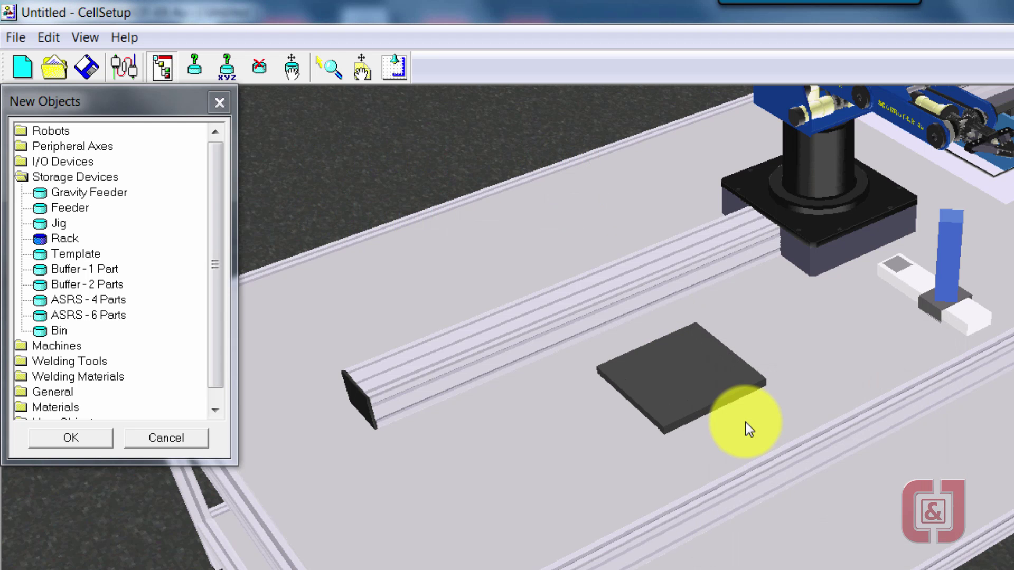
scroll(842, 233, "up", 5)
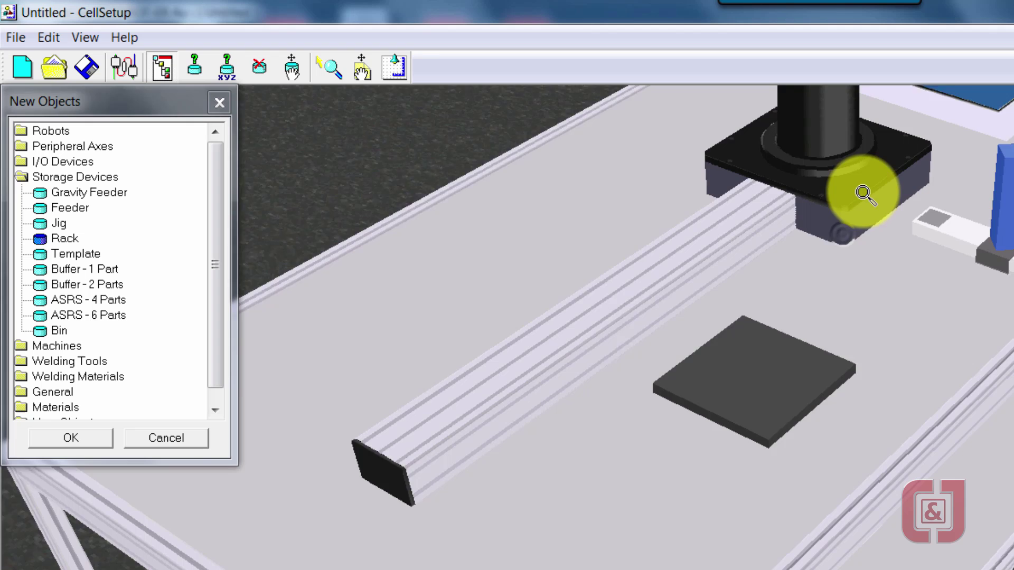
Pan and zoom in close on the robot base and feeder, then expand the Materials folder.
scroll(864, 195, "down", 2)
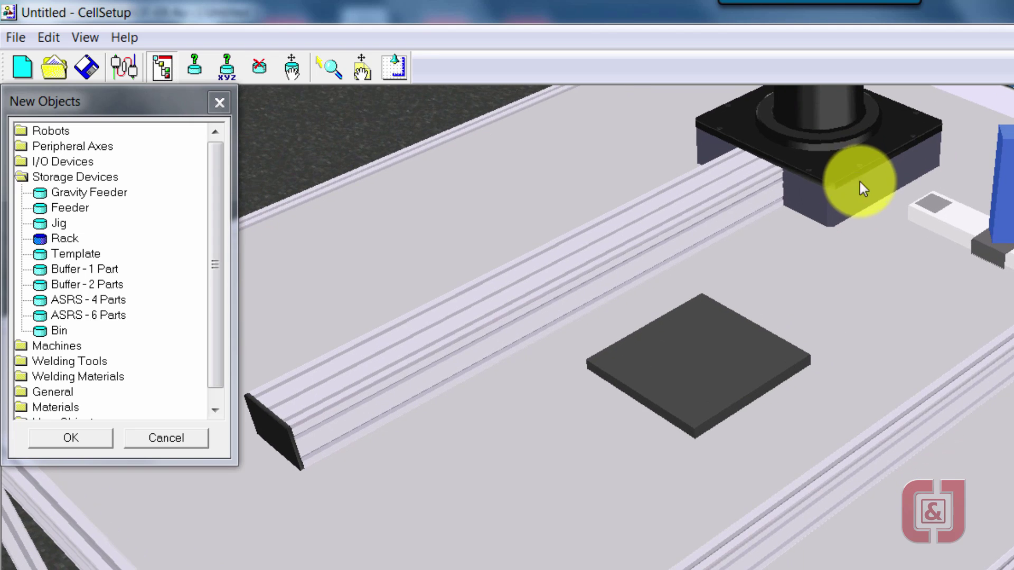
left_click(359, 68)
left_click_drag(651, 211, 615, 296)
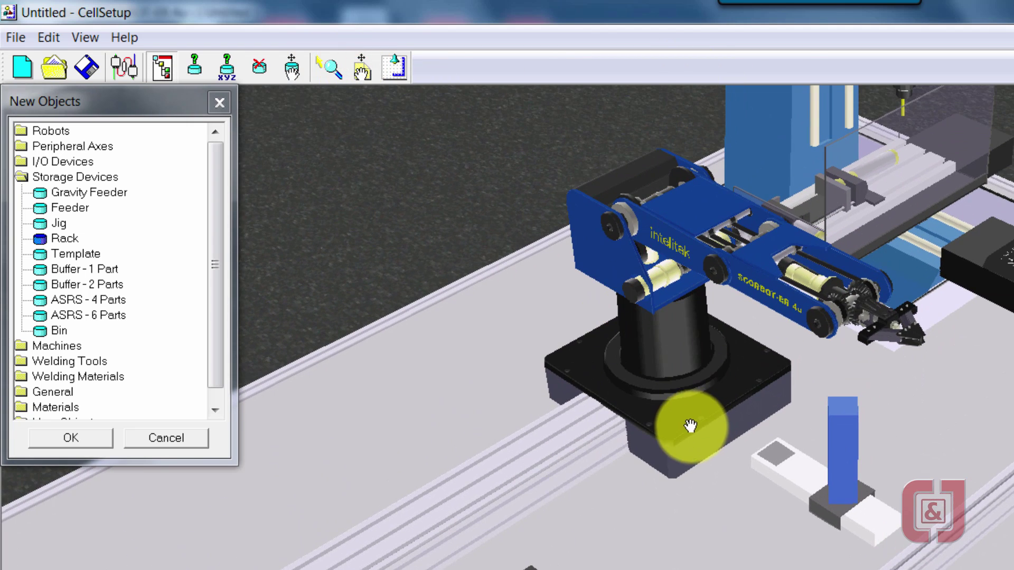
scroll(692, 422, "up", 5)
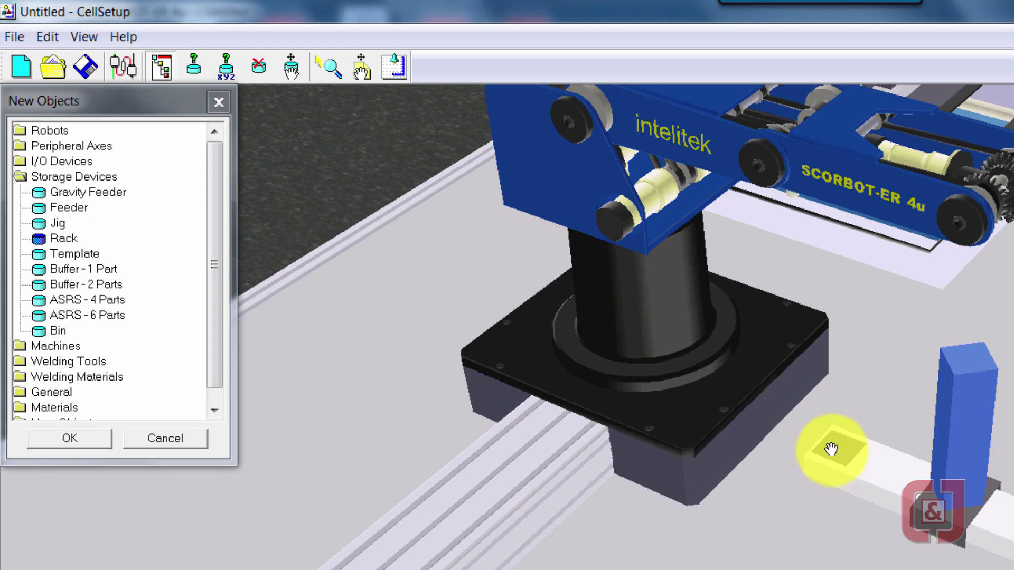
left_click_drag(210, 357, 218, 385)
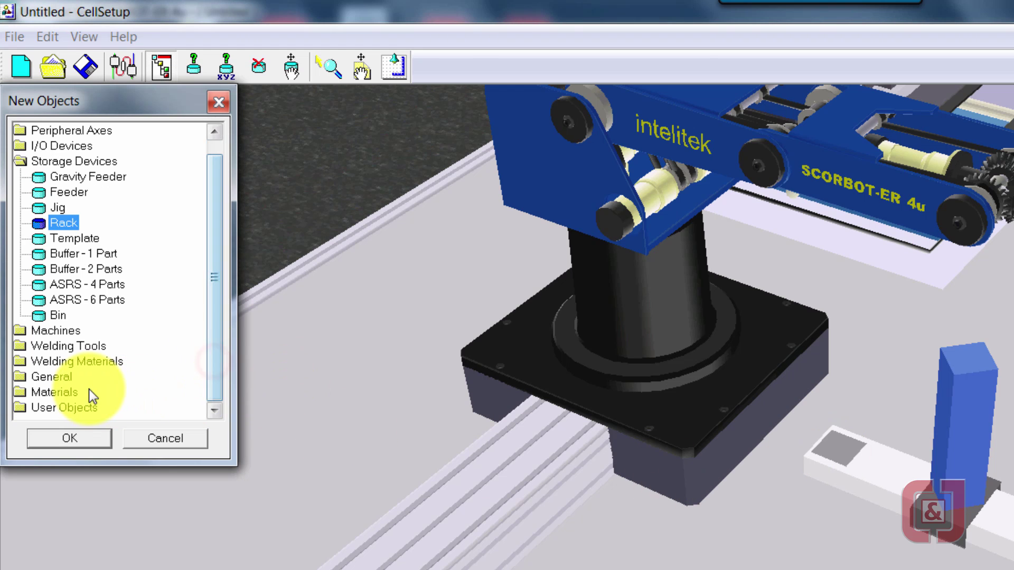
double_click(56, 391)
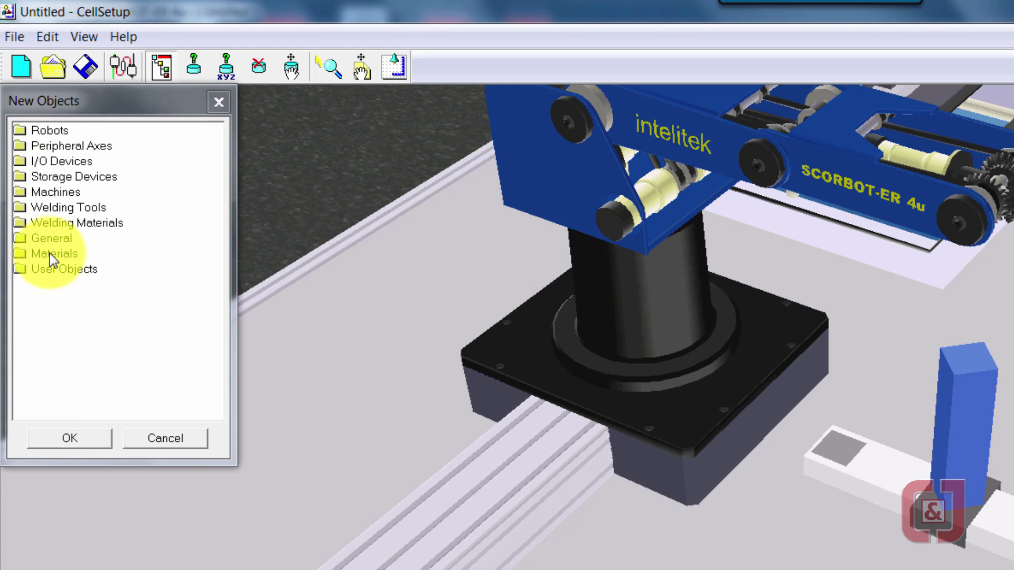
Add the red Part4 material onto the feeder as PART1.
double_click(50, 254)
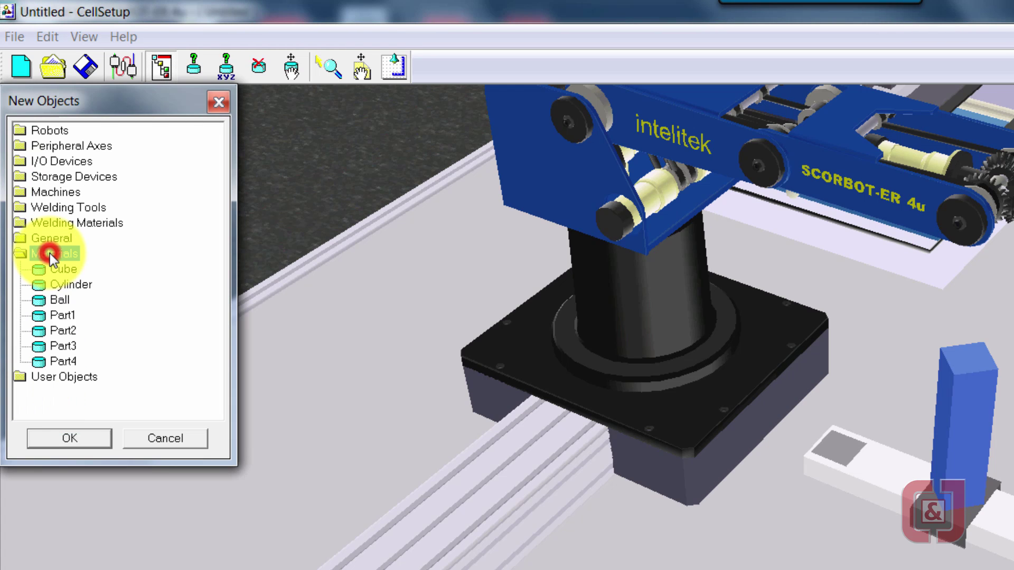
double_click(53, 362)
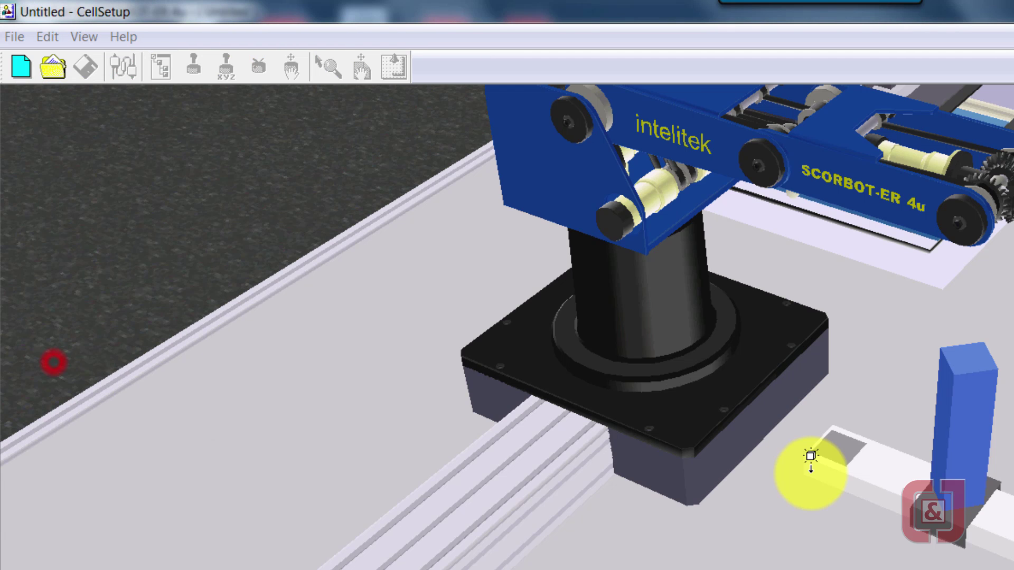
left_click(887, 453)
Set PART1's position to X 287 mm, Y 0 mm.
right_click(875, 457)
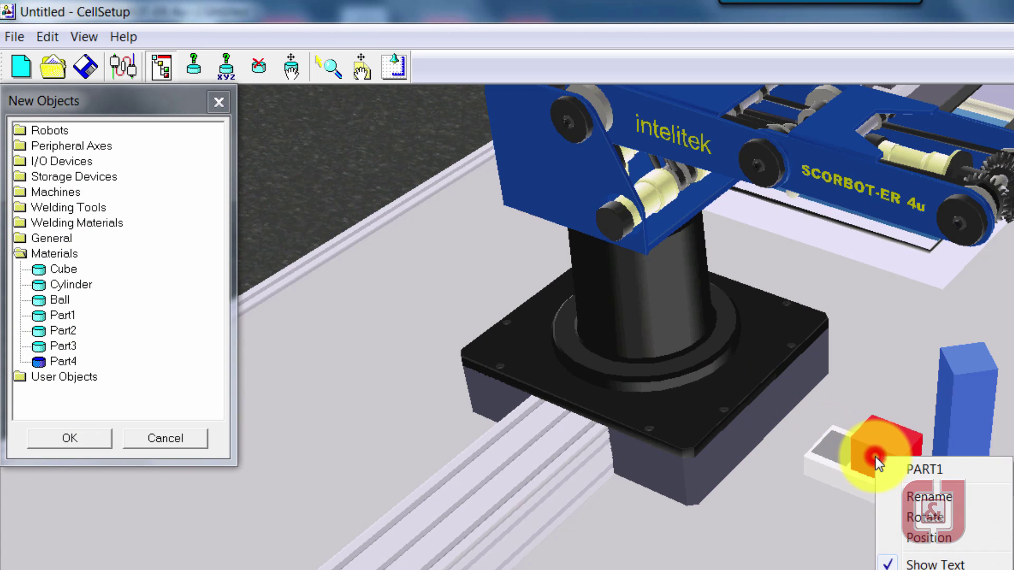
left_click(917, 539)
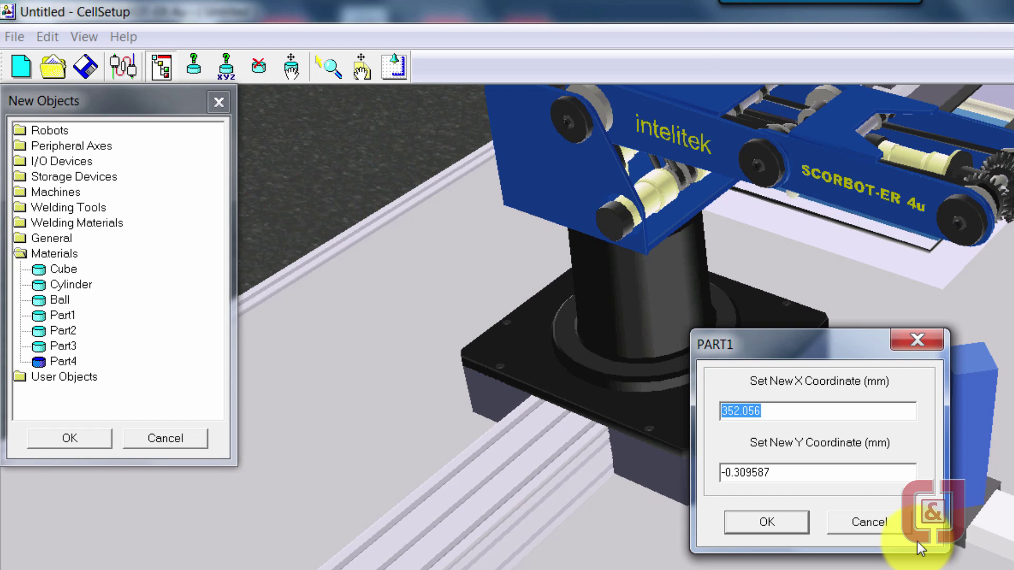
type("287")
key("Tab")
type("0")
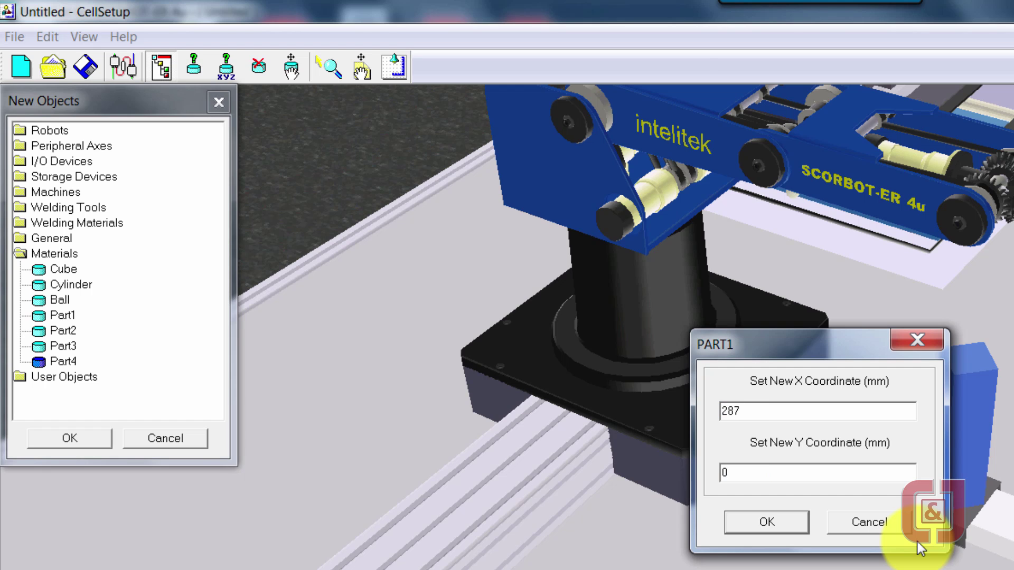
key("Return")
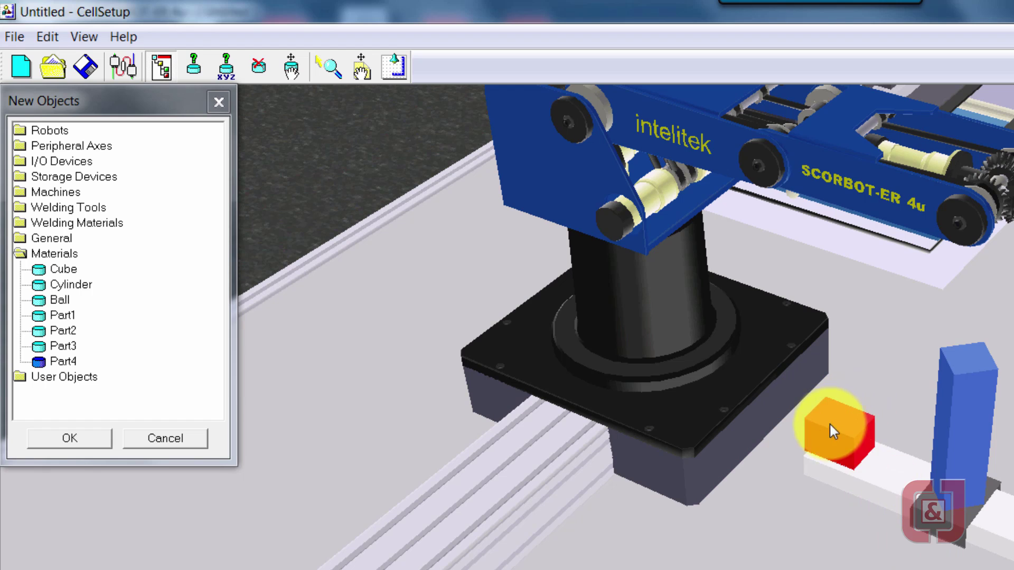
Rotate and zoom out to show RACK1, the robot and red PART1 on the feeder together.
left_click_drag(852, 425, 381, 113)
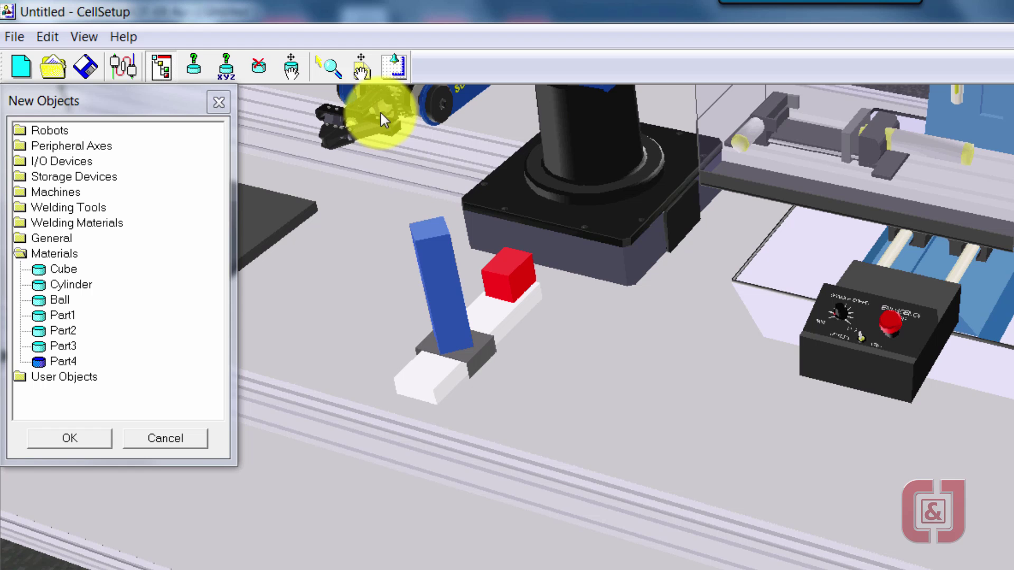
left_click_drag(362, 79, 568, 267)
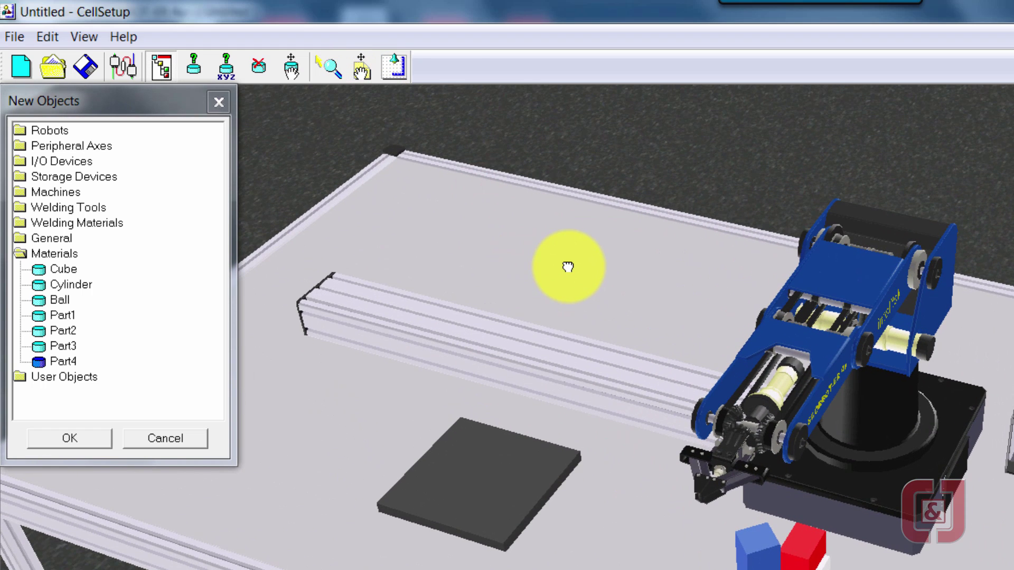